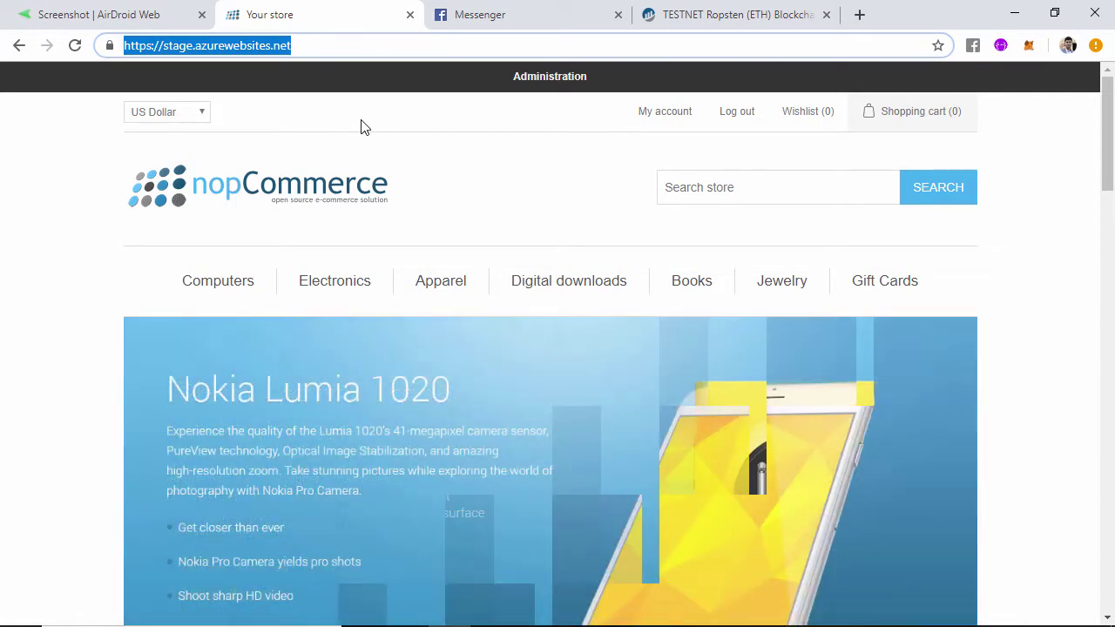
Add the $0.10 HTC One M8 Android L 5.0 Lollipop phone to the cart and view the cart
click(448, 129)
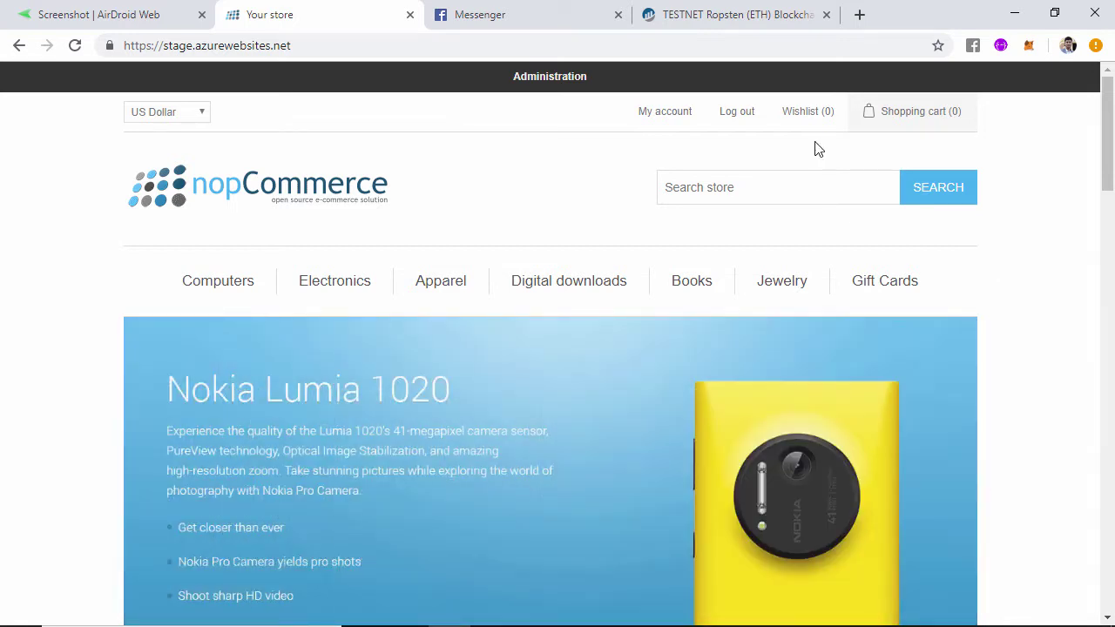
drag(314, 45, 83, 56)
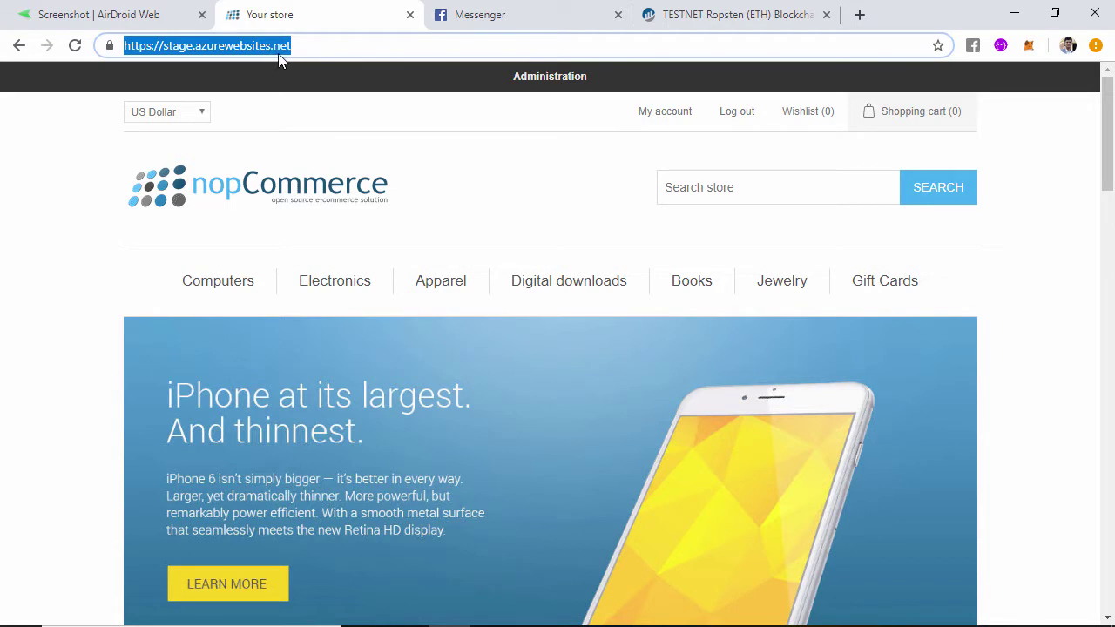
click(1107, 141)
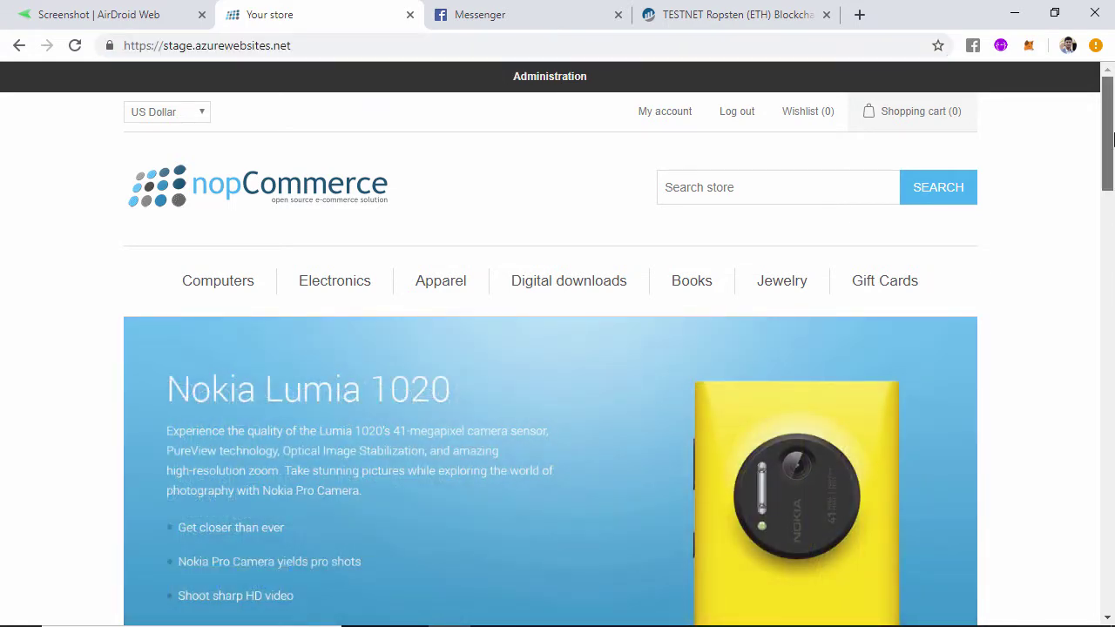
drag(1112, 141, 1101, 380)
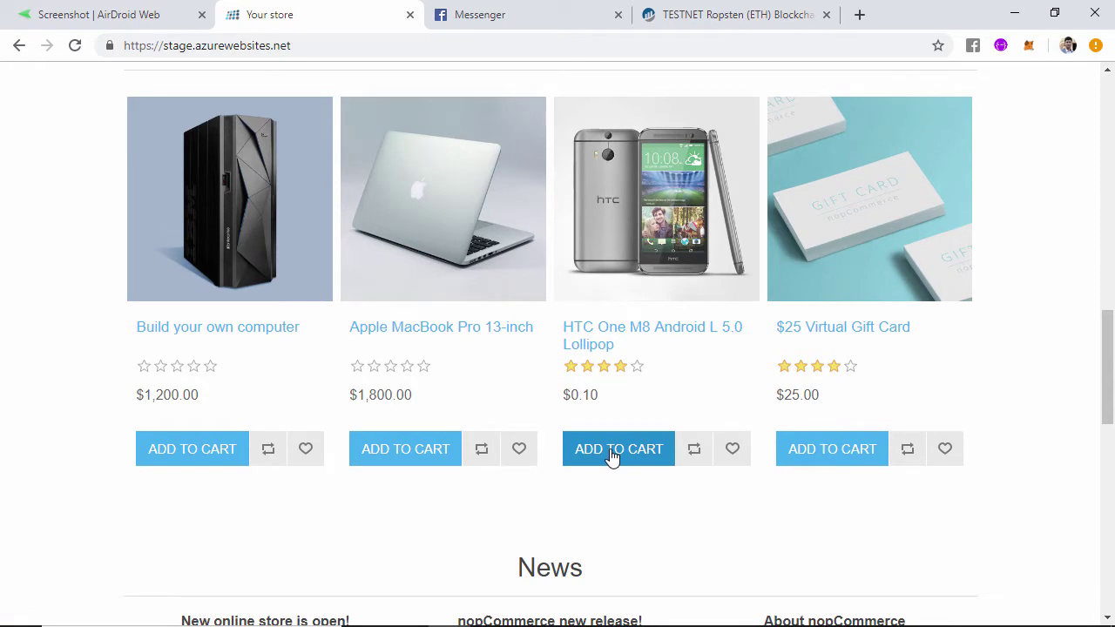
click(602, 456)
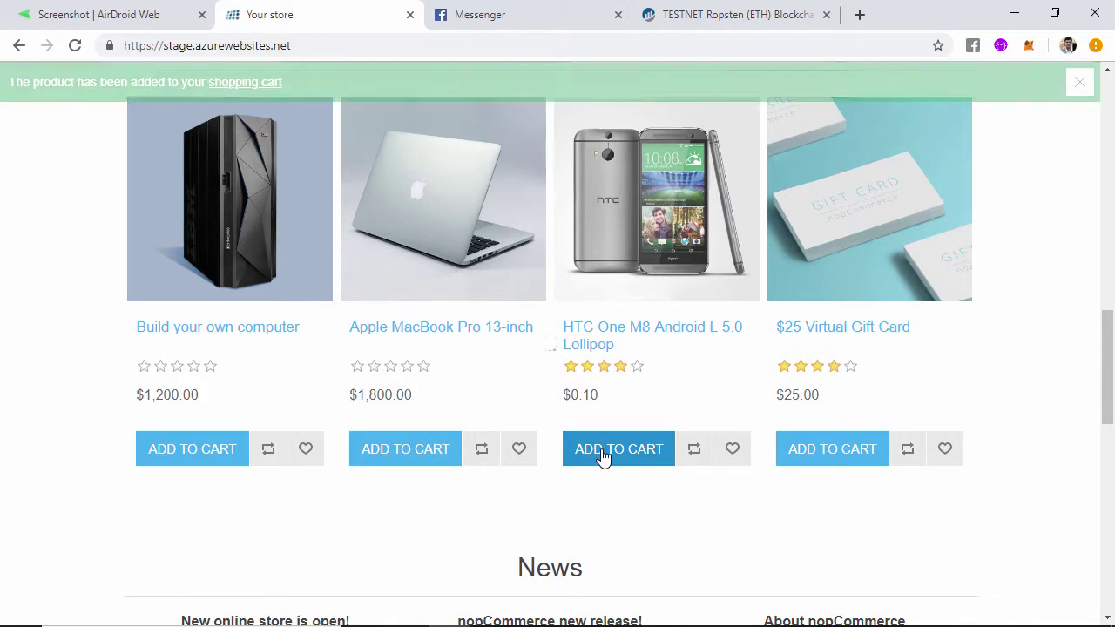
click(235, 85)
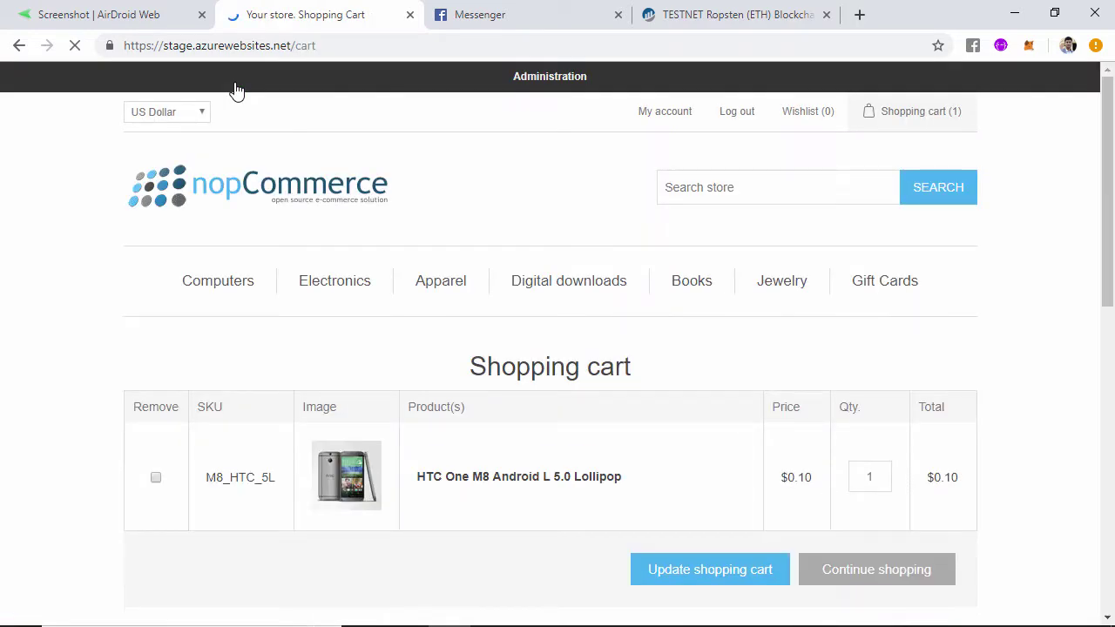
Agree to the terms of service and start checkout
drag(1112, 165, 1112, 298)
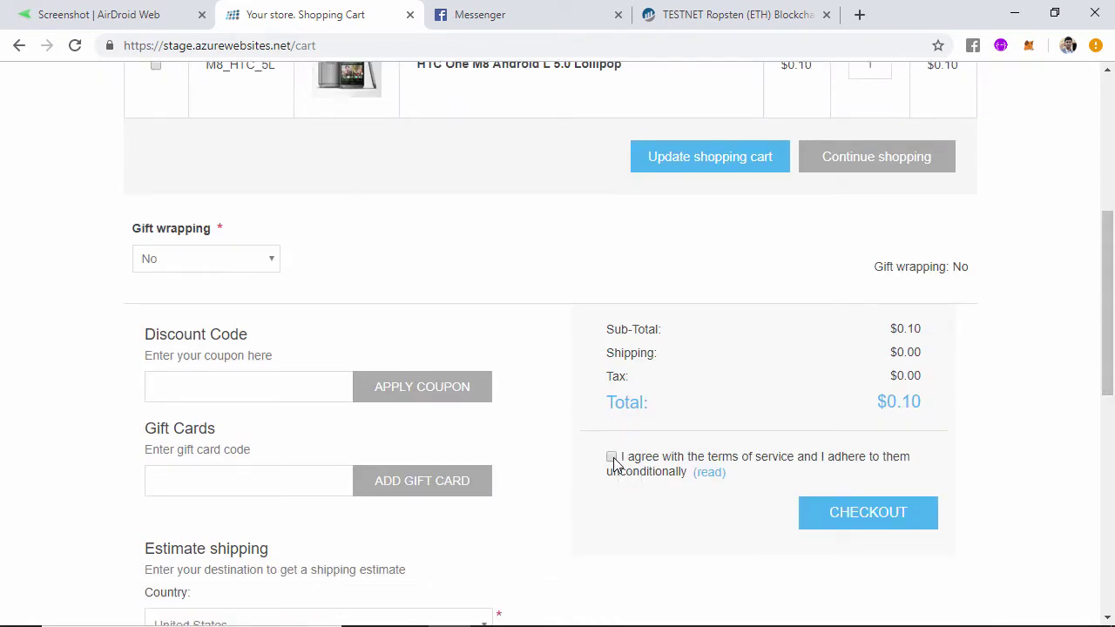
click(611, 457)
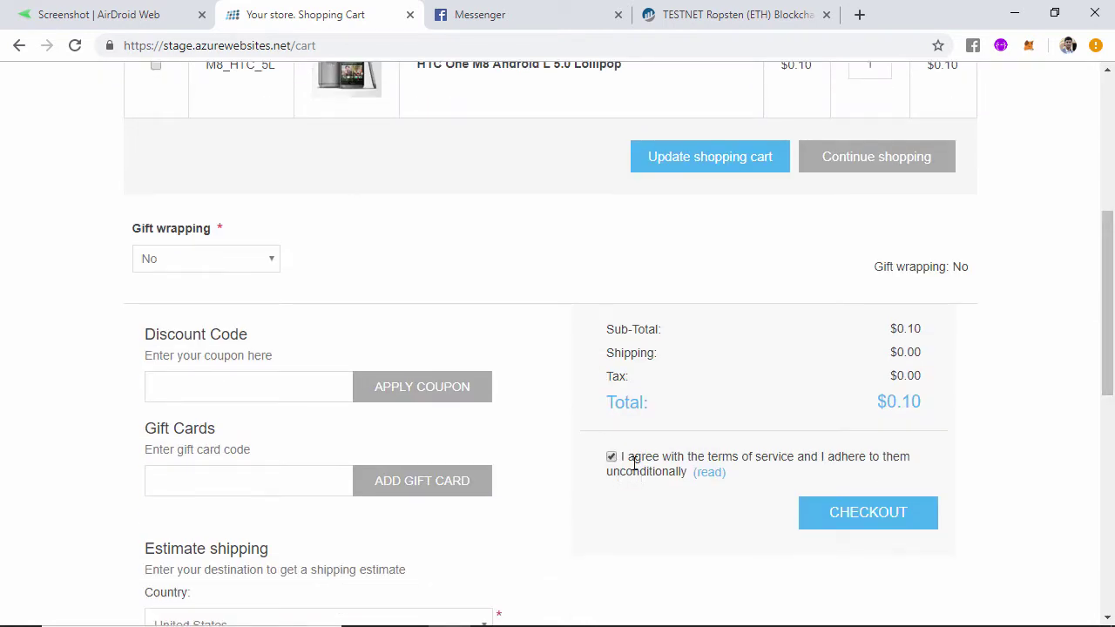
click(856, 523)
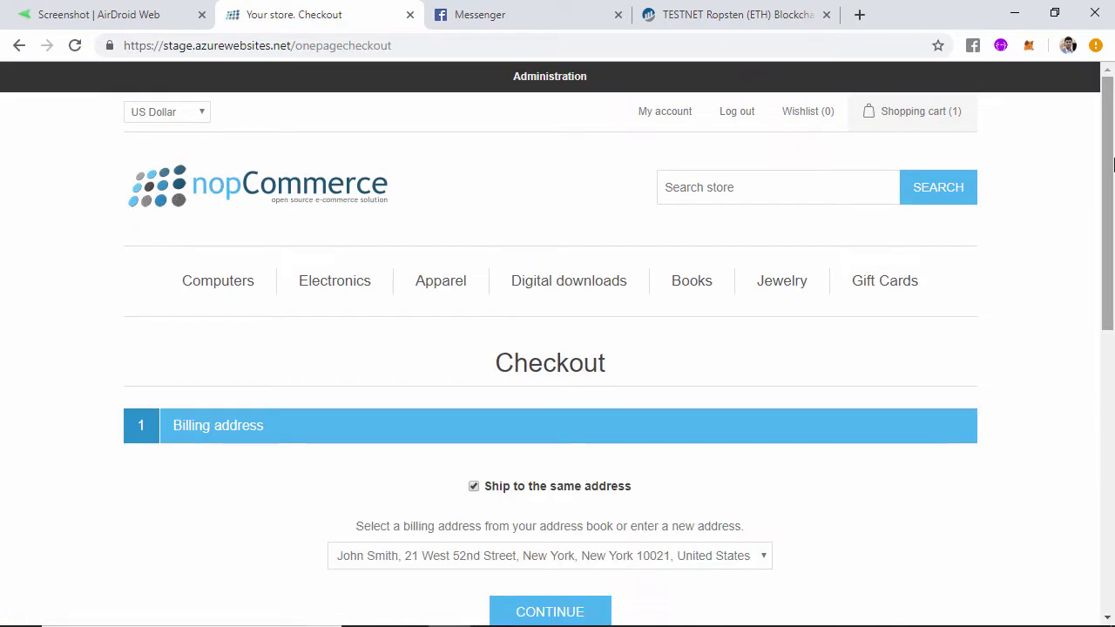
Keep the existing billing address and continue with Ground shipping
scroll(1113, 165, down, 3)
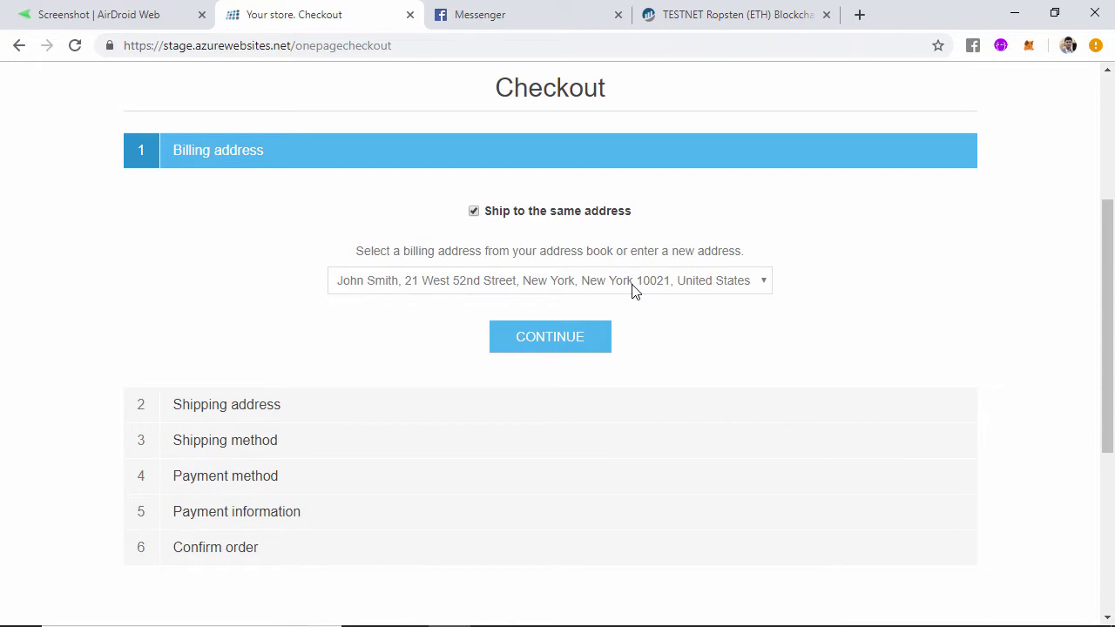
click(633, 290)
click(697, 381)
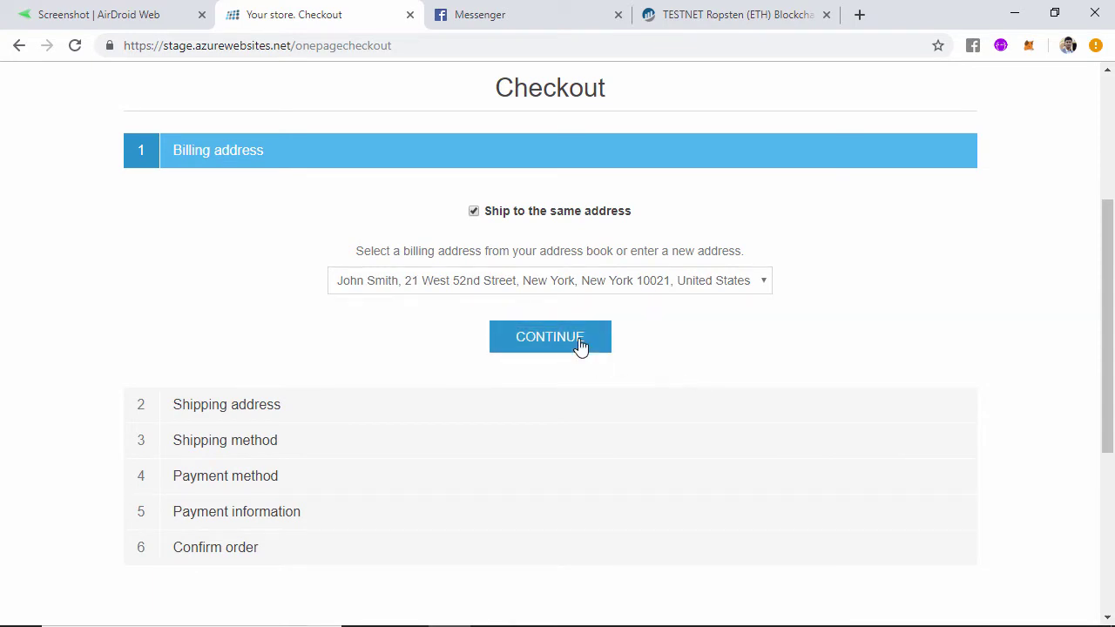
click(549, 345)
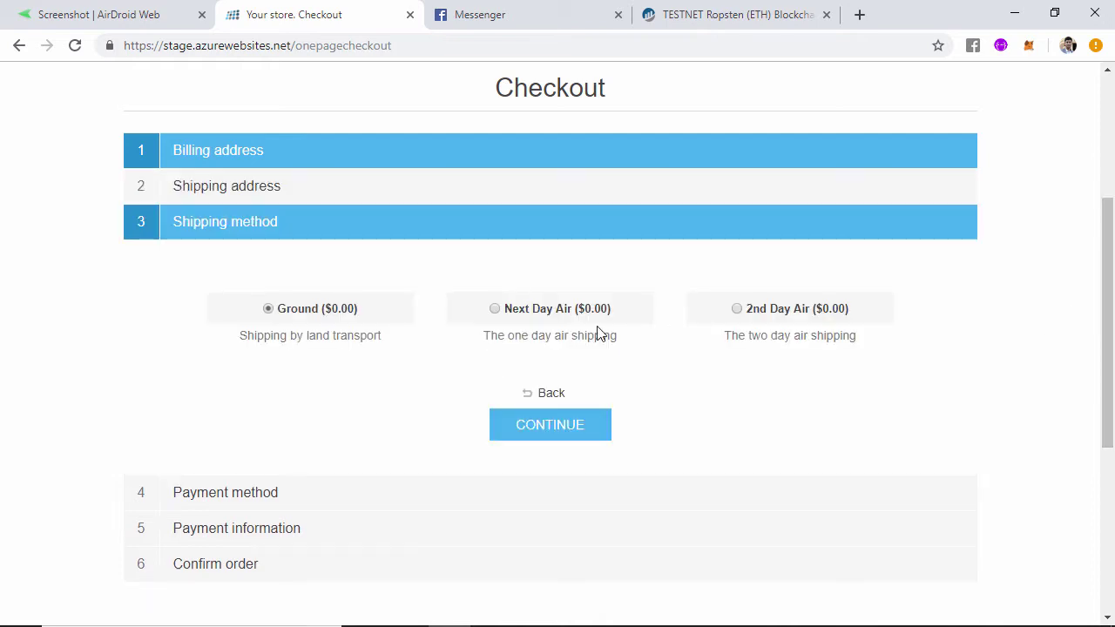
click(549, 432)
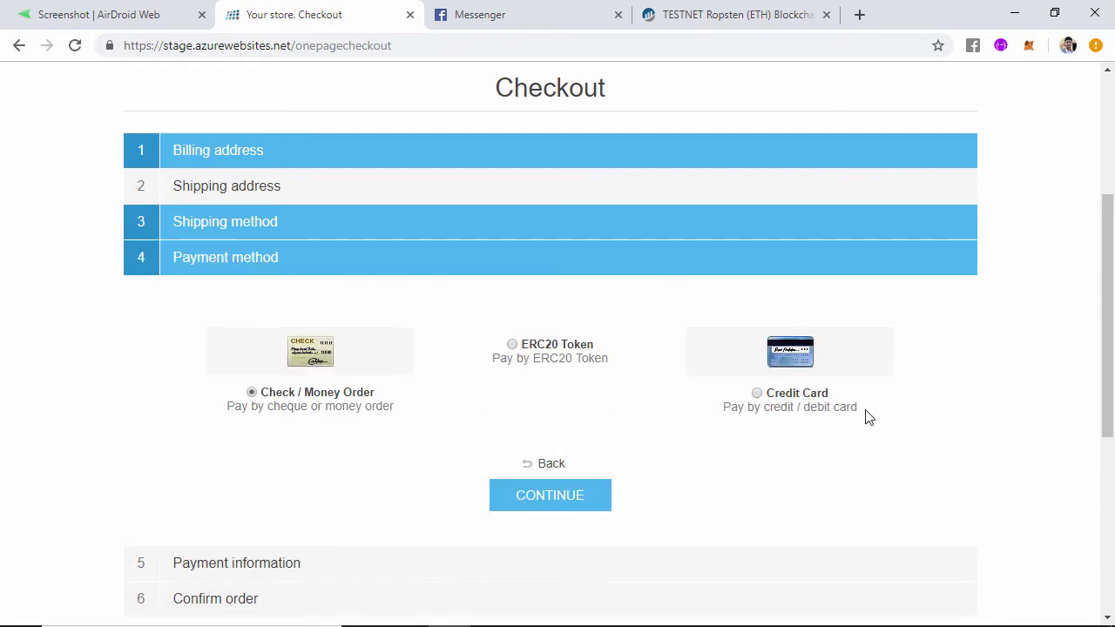
Pay by ERC20 Token using ElacToken and confirm order 17
click(512, 344)
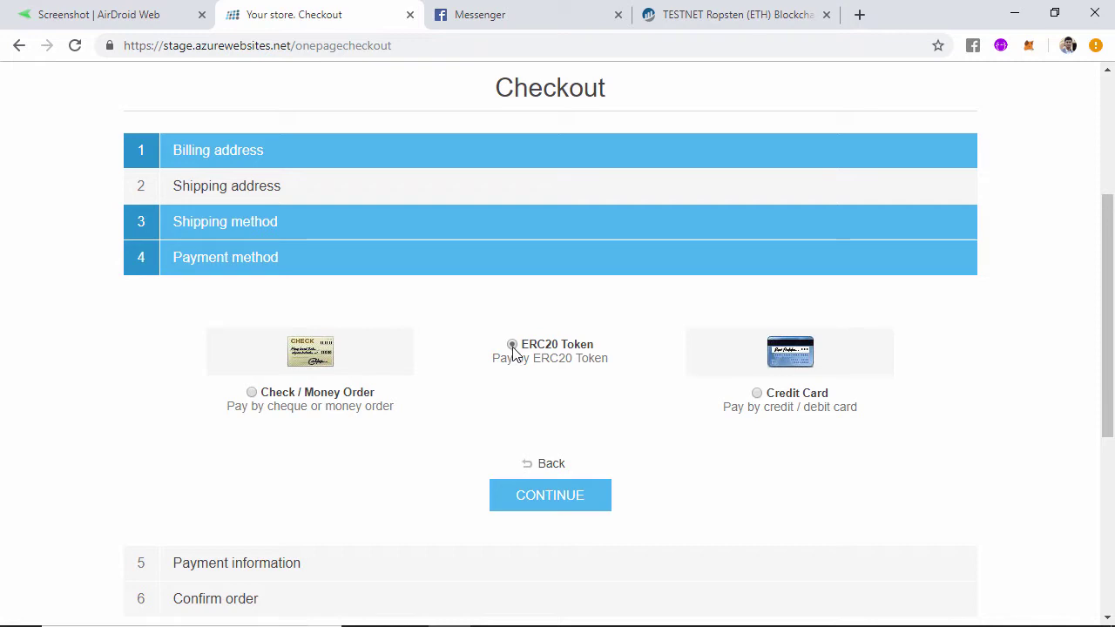
click(551, 497)
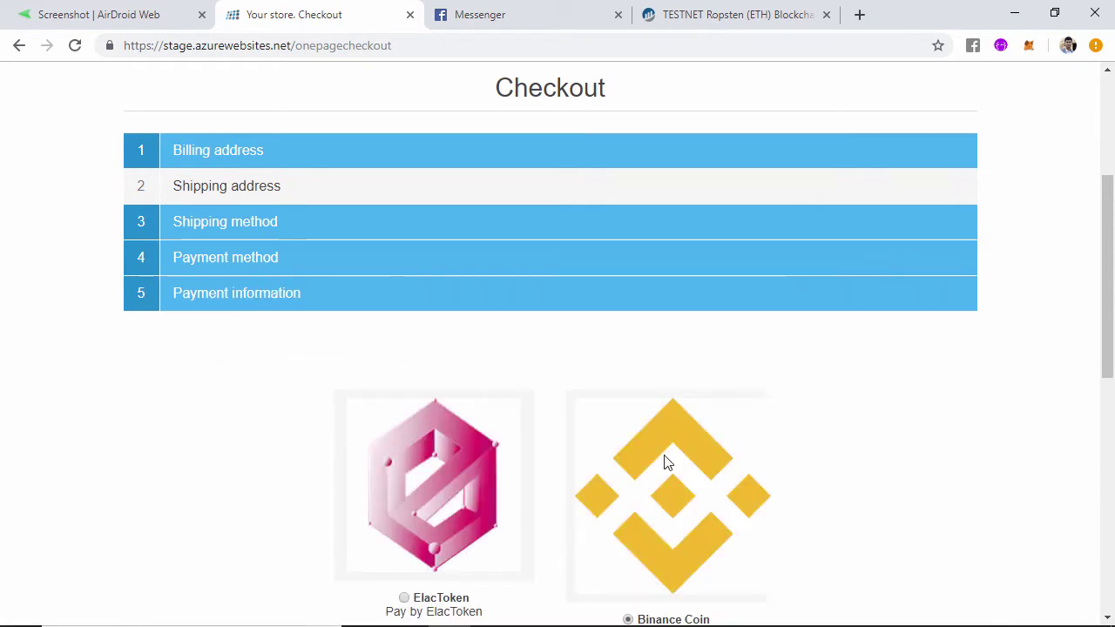
mouse_move(1112, 335)
mouse_down()
mouse_move(1113, 431)
mouse_move(968, 436)
mouse_up()
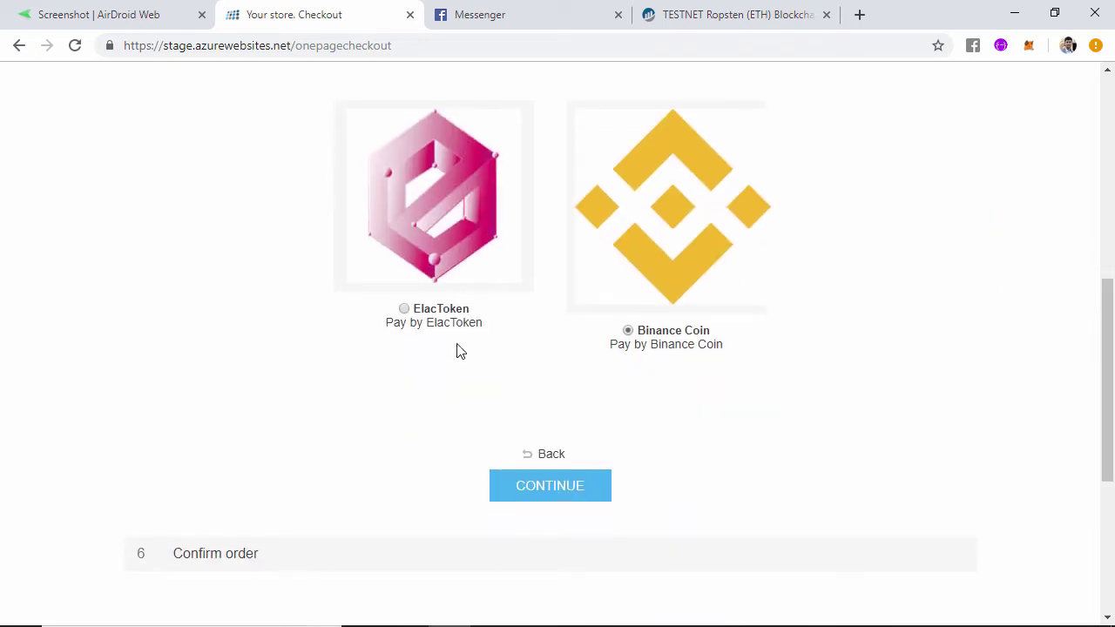
click(404, 309)
click(552, 493)
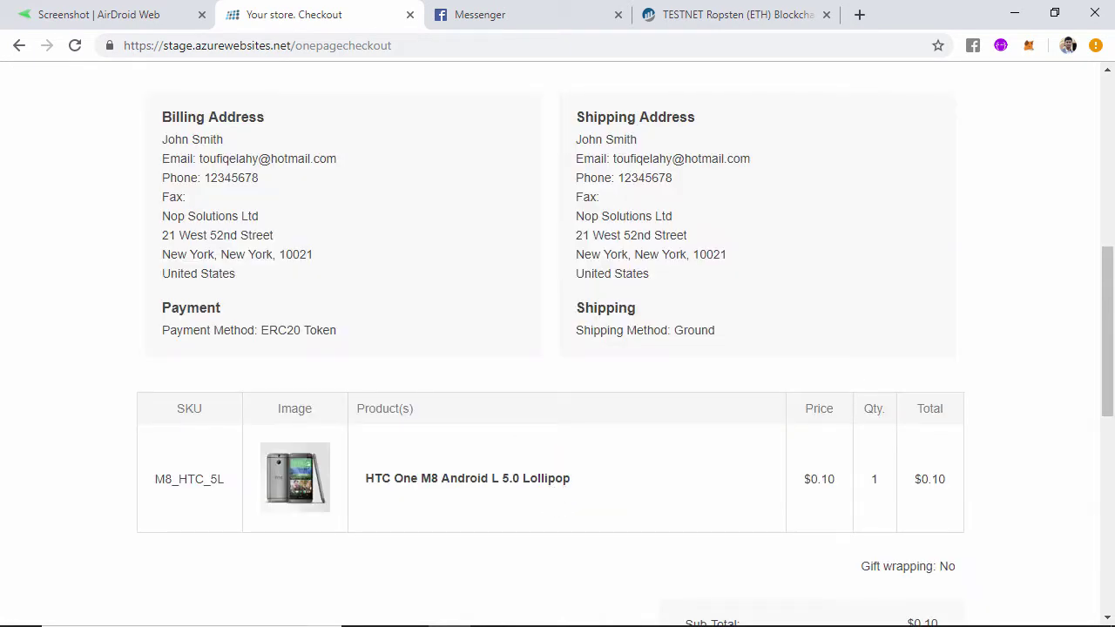
drag(1106, 331, 1106, 421)
click(562, 519)
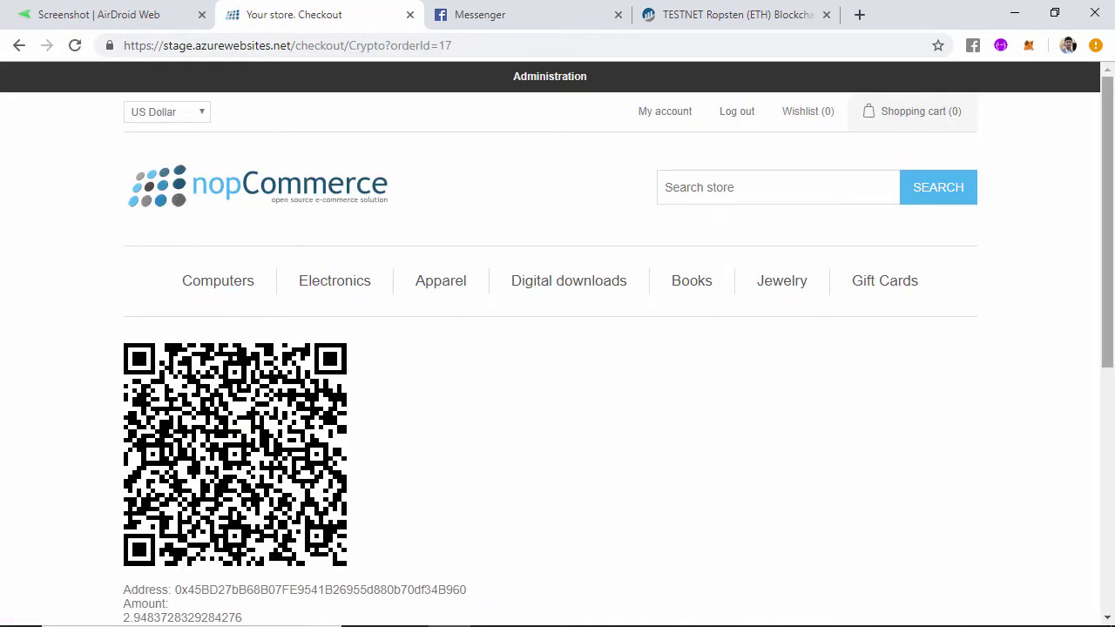
Select the wallet address, then the token amount, on order 17's payment page
drag(1107, 218, 1107, 315)
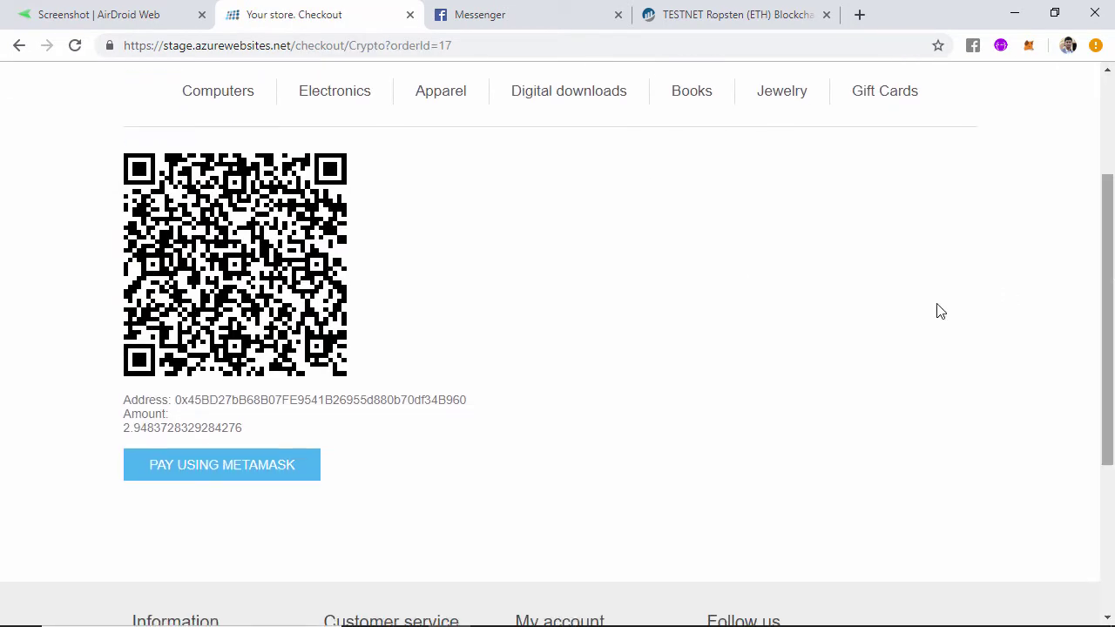
drag(380, 398, 383, 399)
double_click(372, 399)
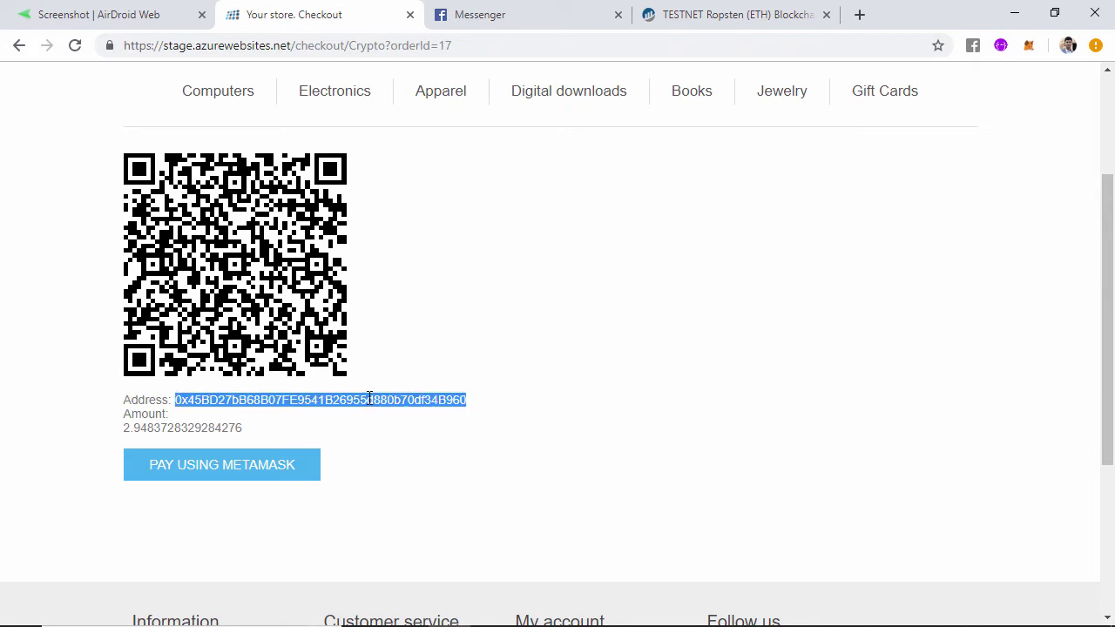
double_click(163, 427)
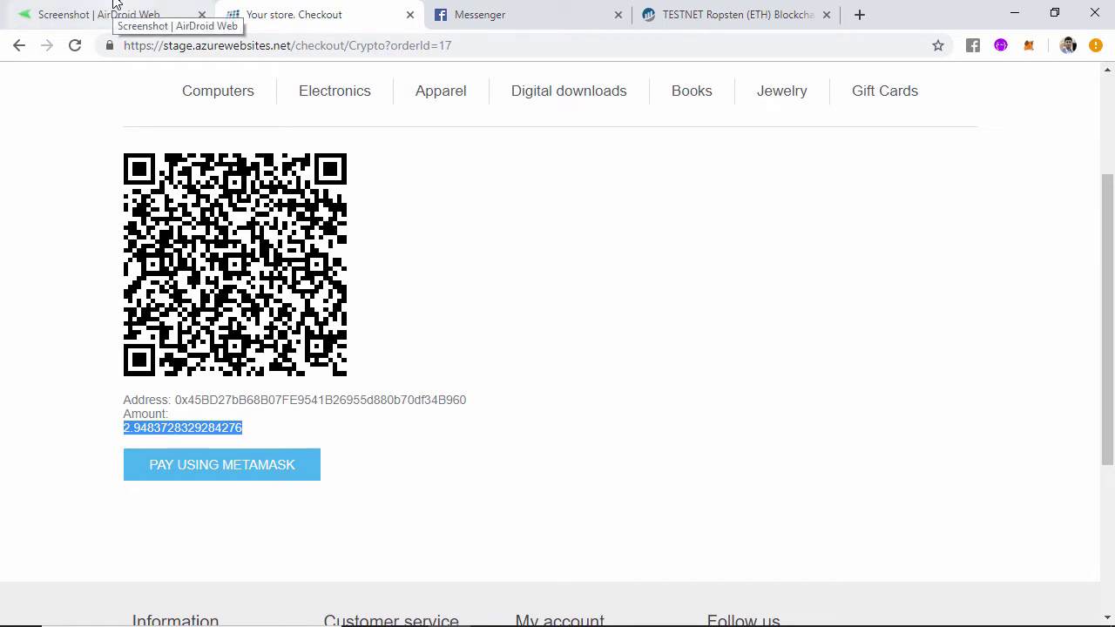
Show the AirDroid phone mirror in full screen
click(113, 4)
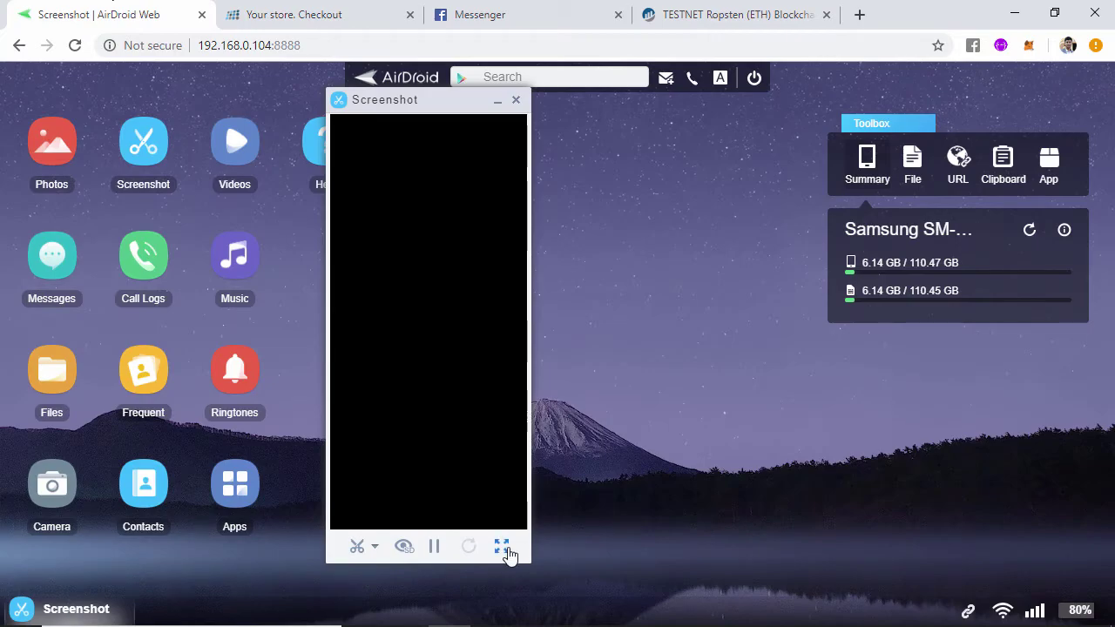
click(501, 546)
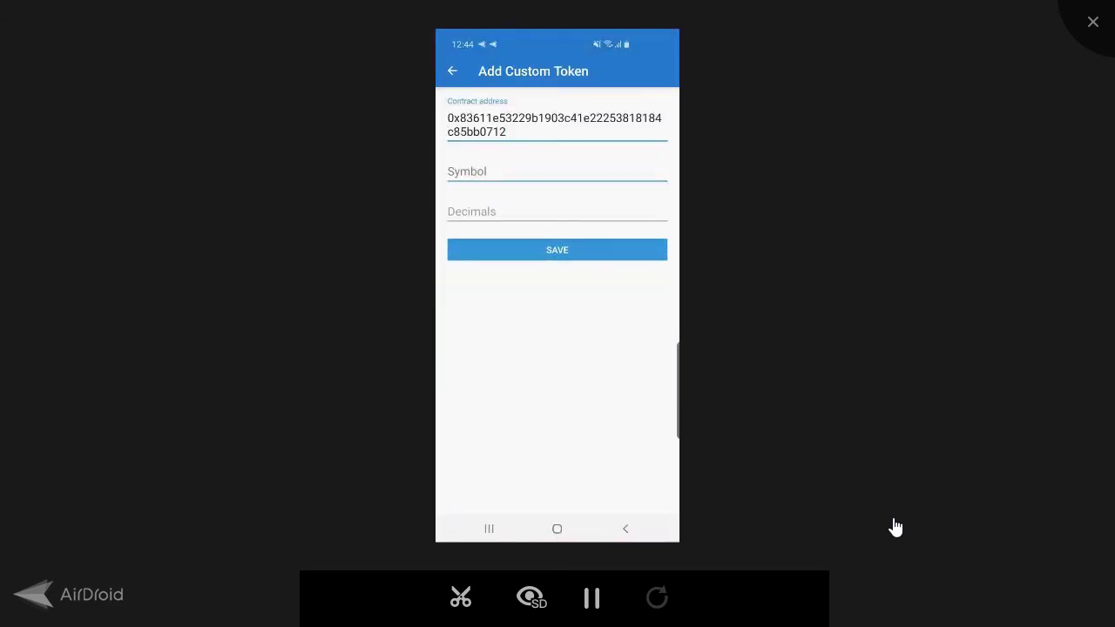
Enter symbol elac and 18 decimals for the custom token and save it
text(elac)
key(Tab)
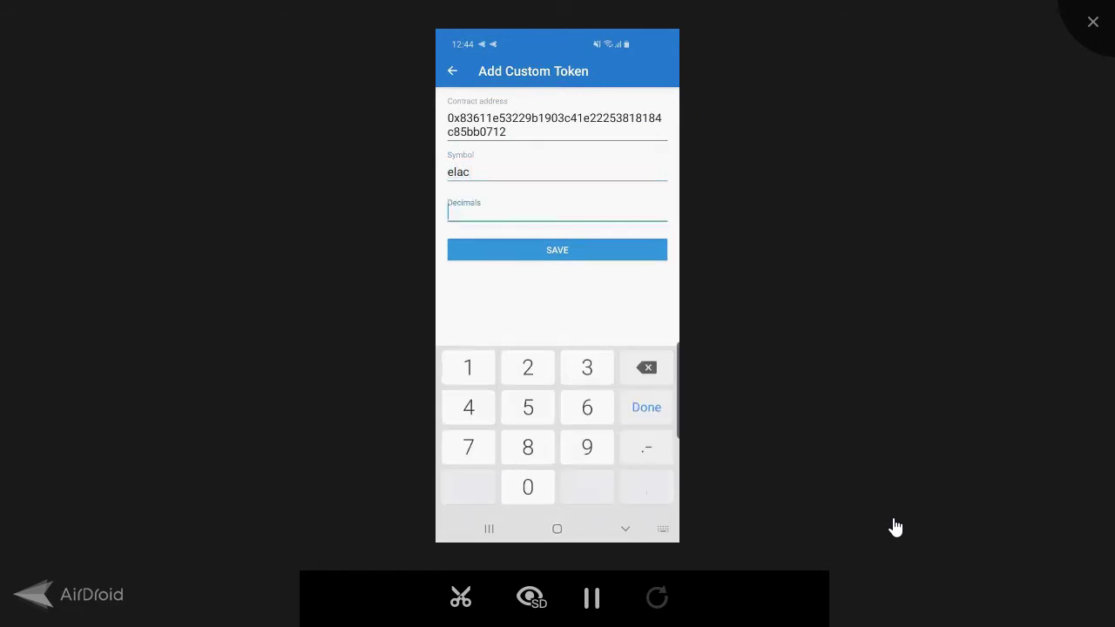
text(18)
key(Return)
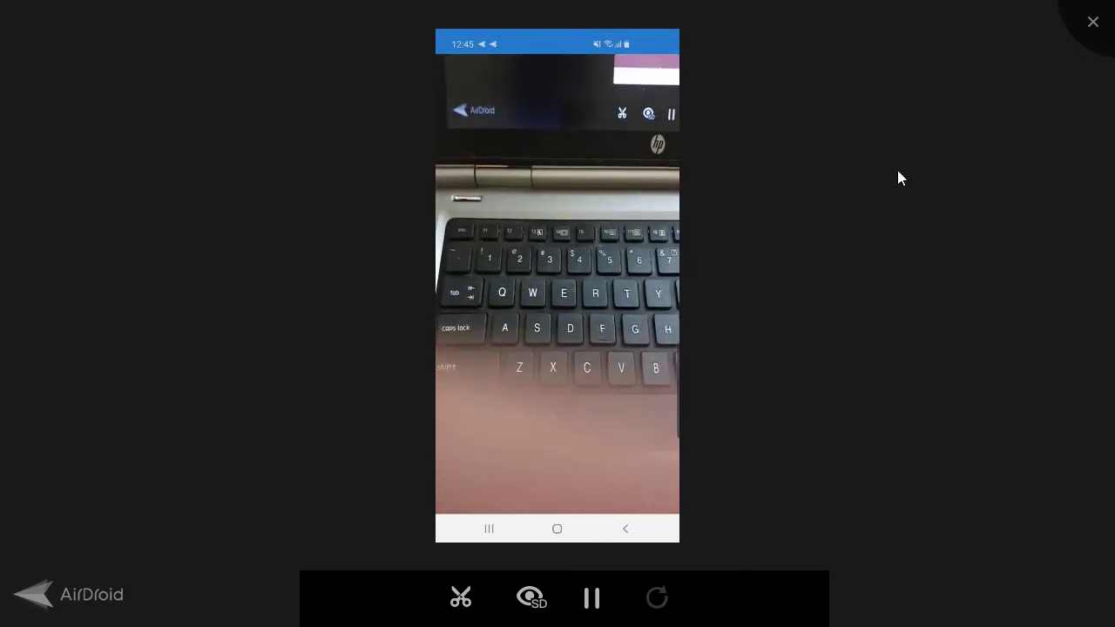
Leave full screen, revisit order 17's payment page, and return to the phone mirror
click(558, 57)
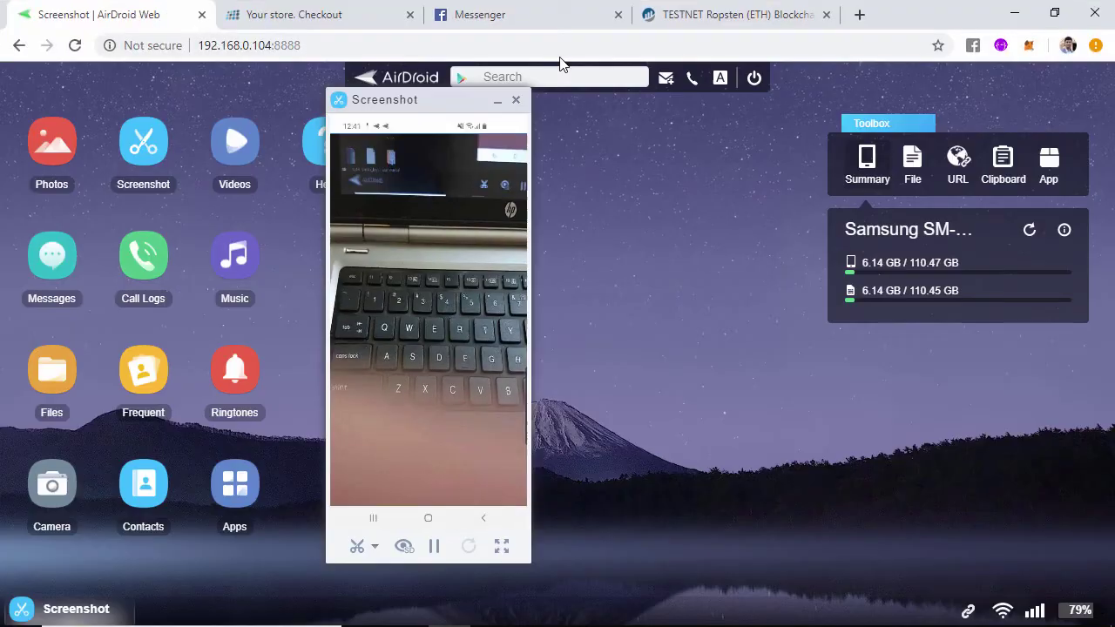
click(328, 6)
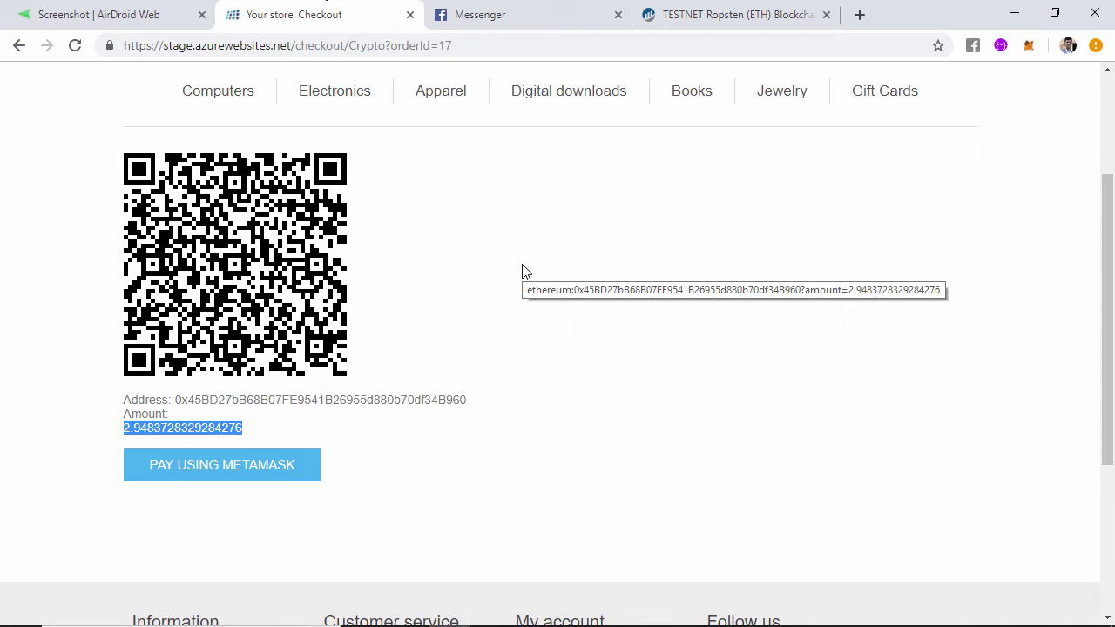
click(132, 9)
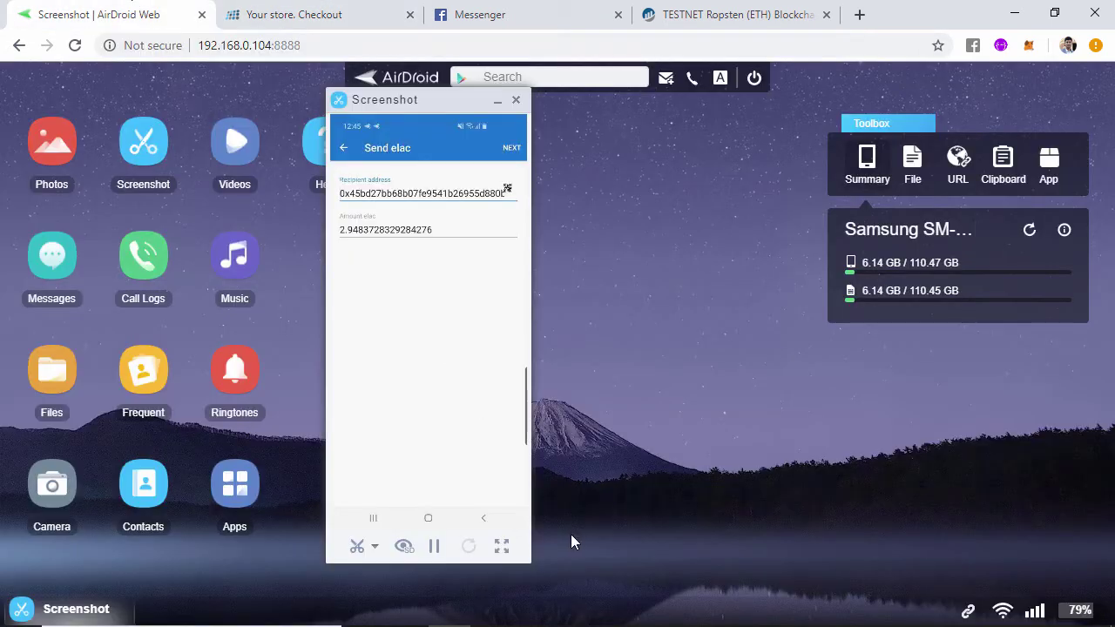
Send the payment's transaction hash as a Messenger chat message on the mirrored phone
click(502, 546)
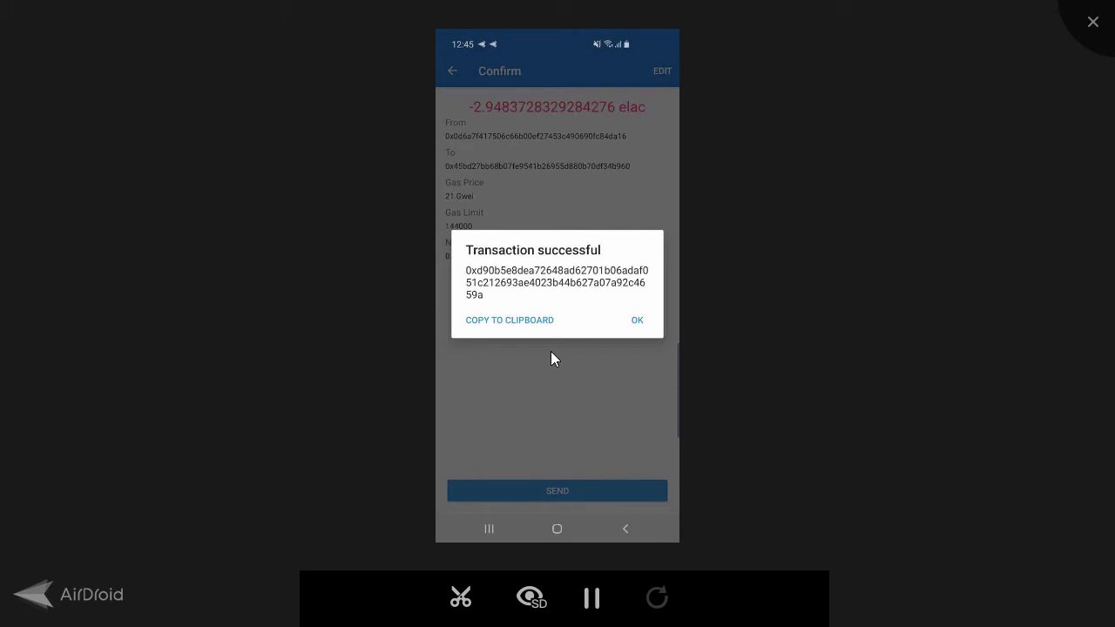
click(550, 352)
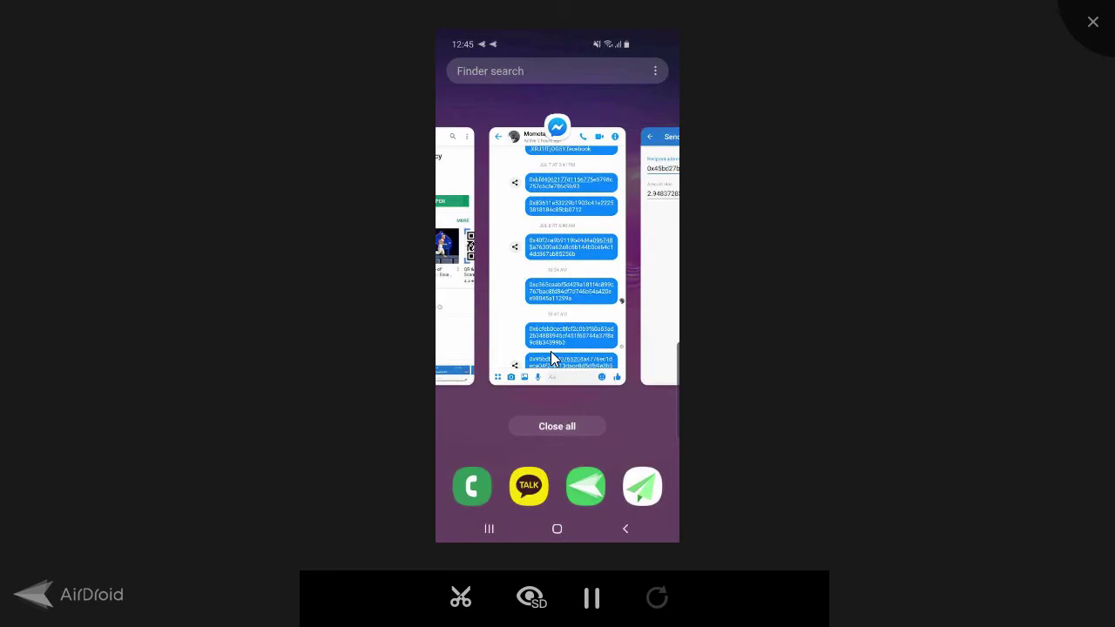
click(551, 352)
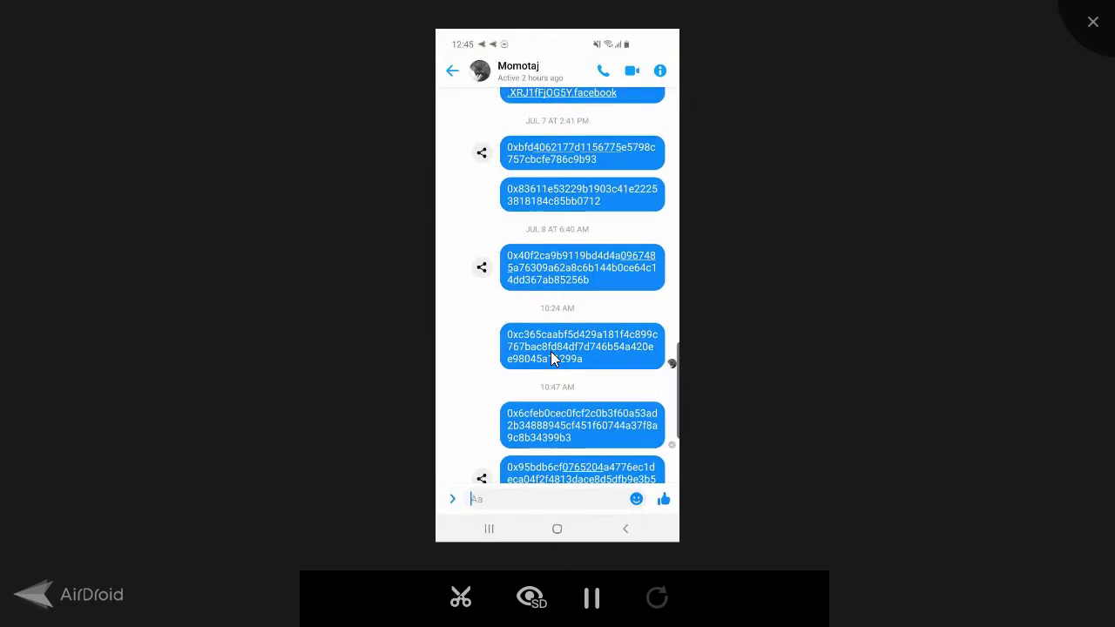
key(ctrl+v)
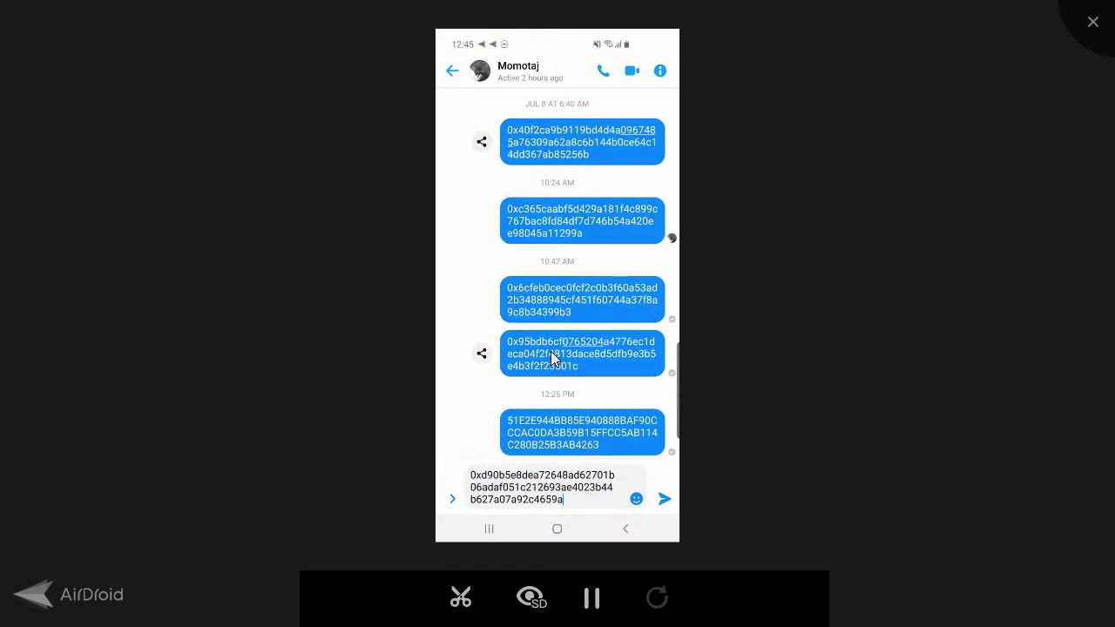
key(Return)
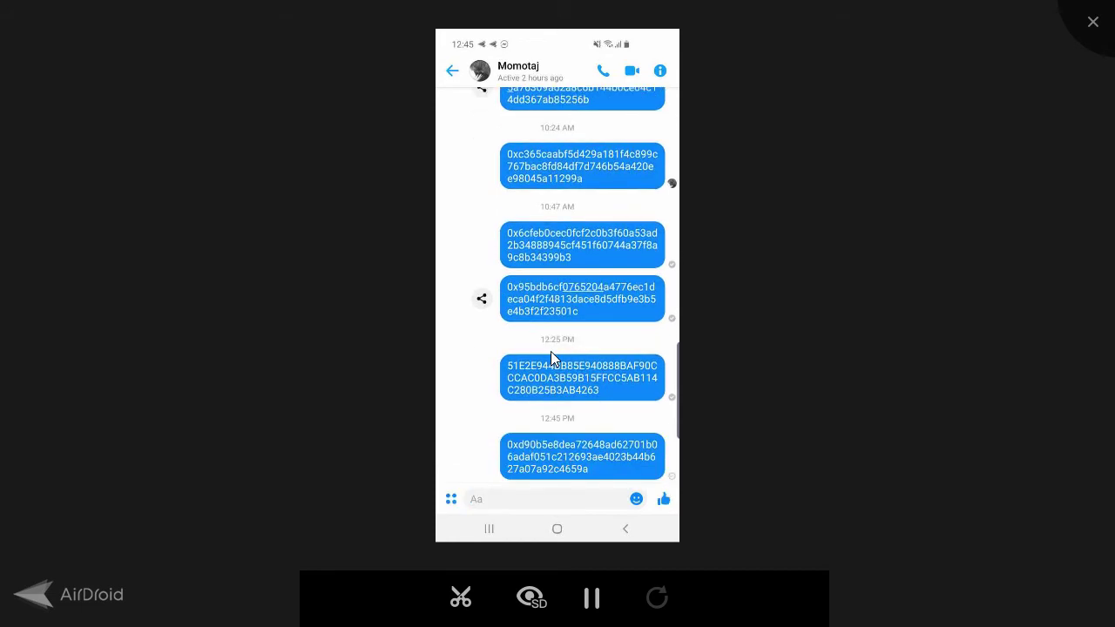
mouse_move(568, 23)
click(560, 59)
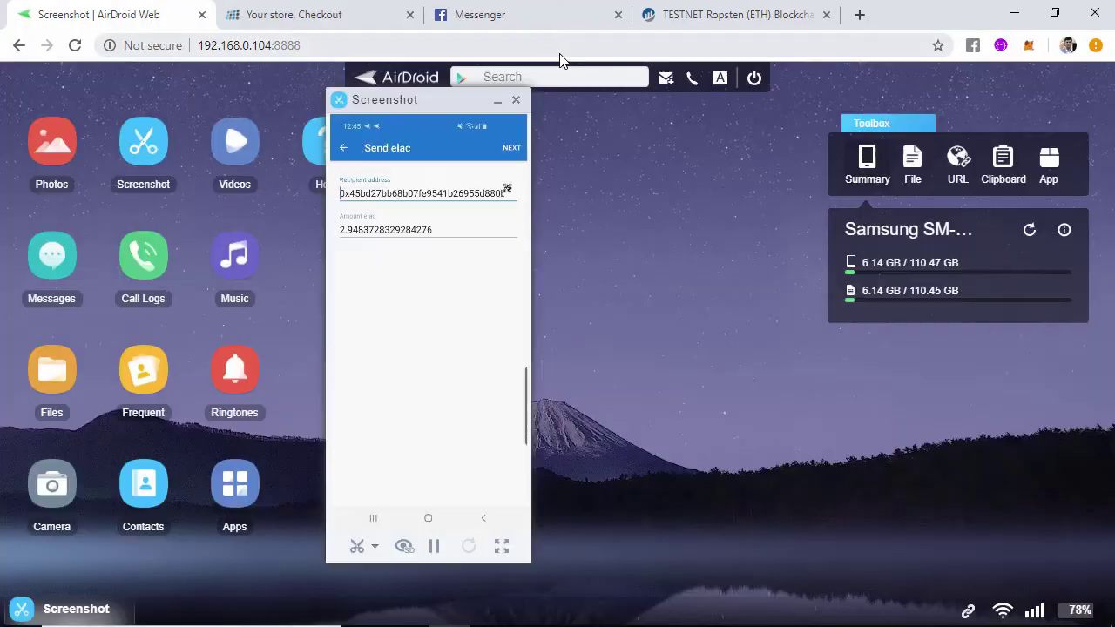
Look up the messaged transaction hash on Etherscan
click(560, 9)
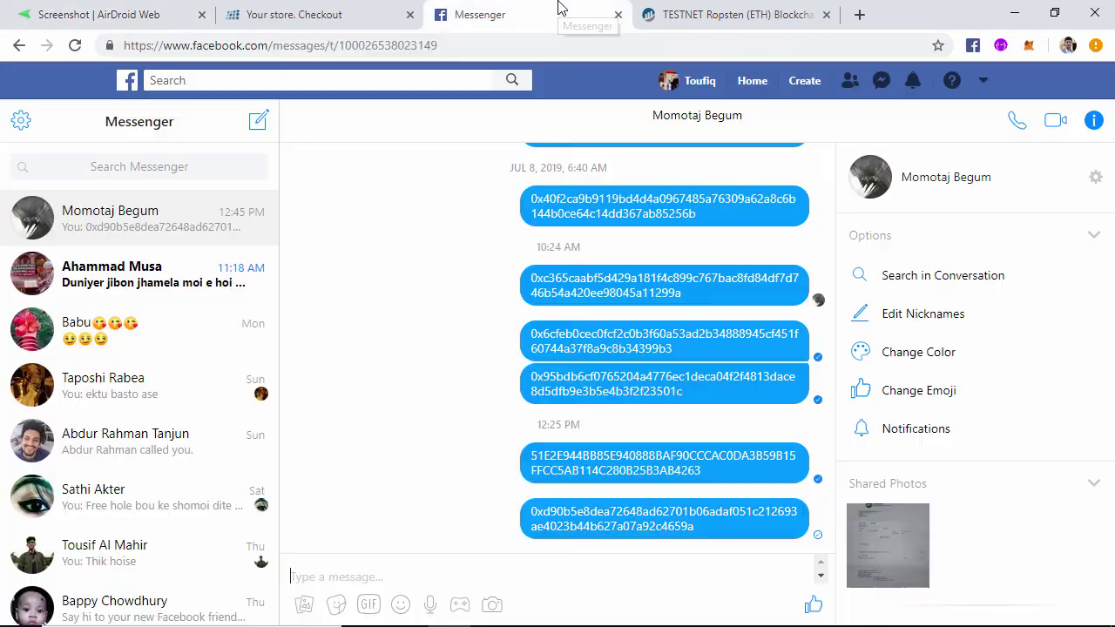
double_click(637, 515)
key(ctrl+c)
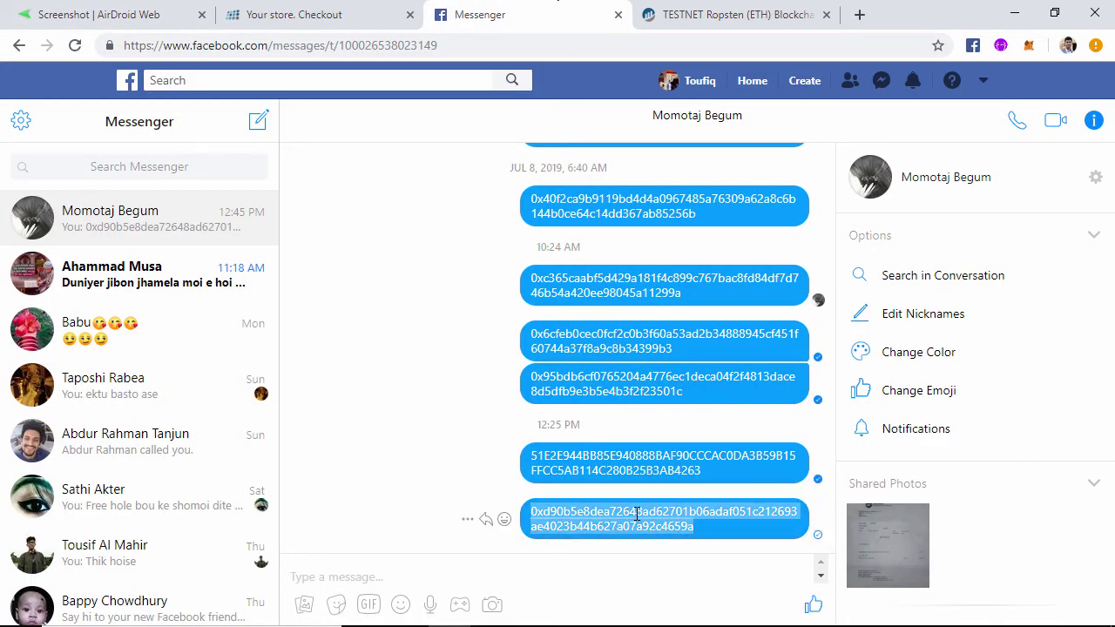
click(736, 14)
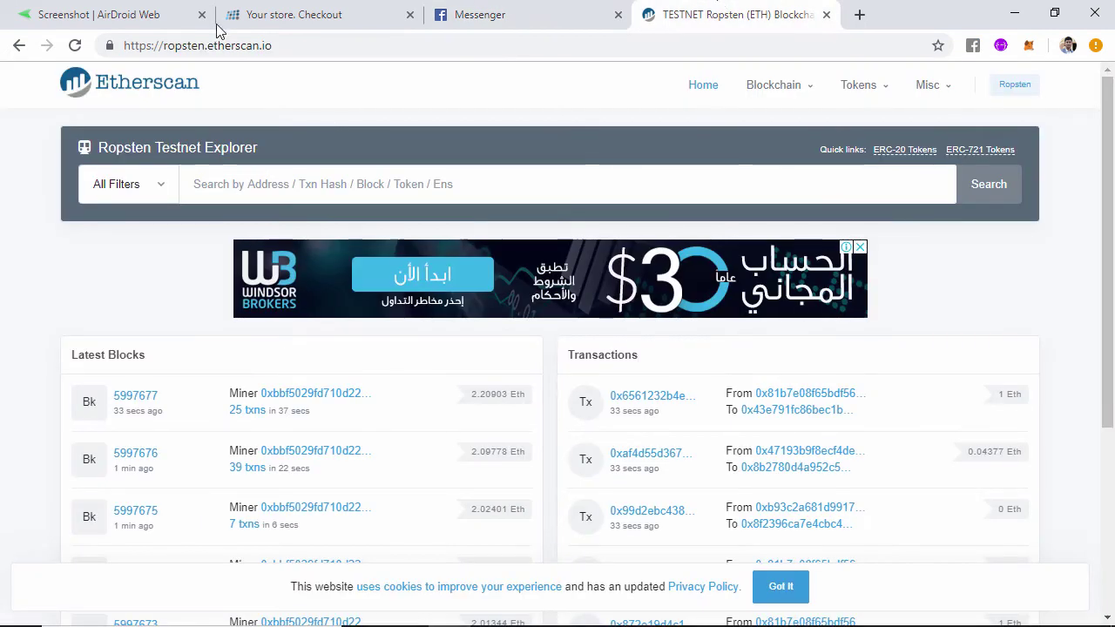
click(309, 183)
key(ctrl+v)
key(Return)
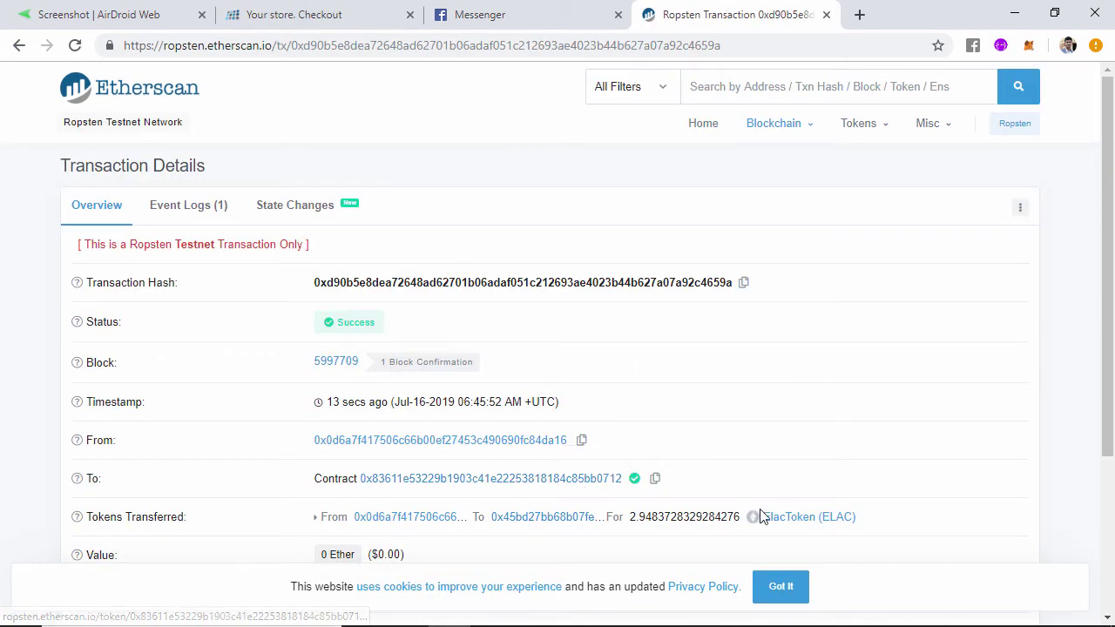
Verify the 2.9483728329284276 ELAC transfer and return to the store's order page
drag(628, 517, 745, 522)
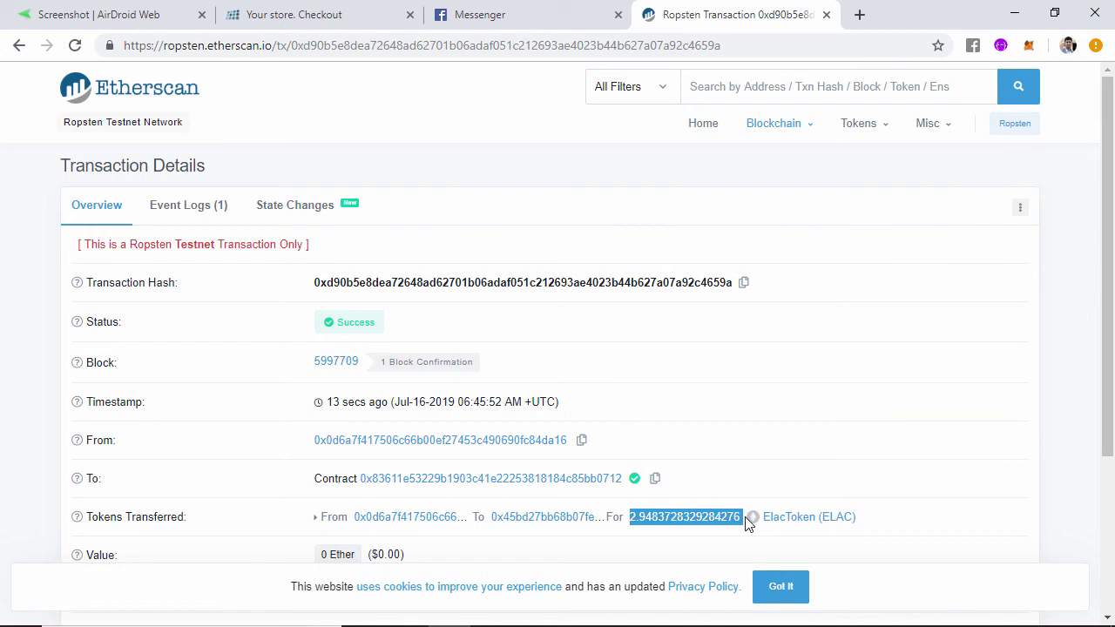
scroll(746, 522, down, 2)
click(313, 14)
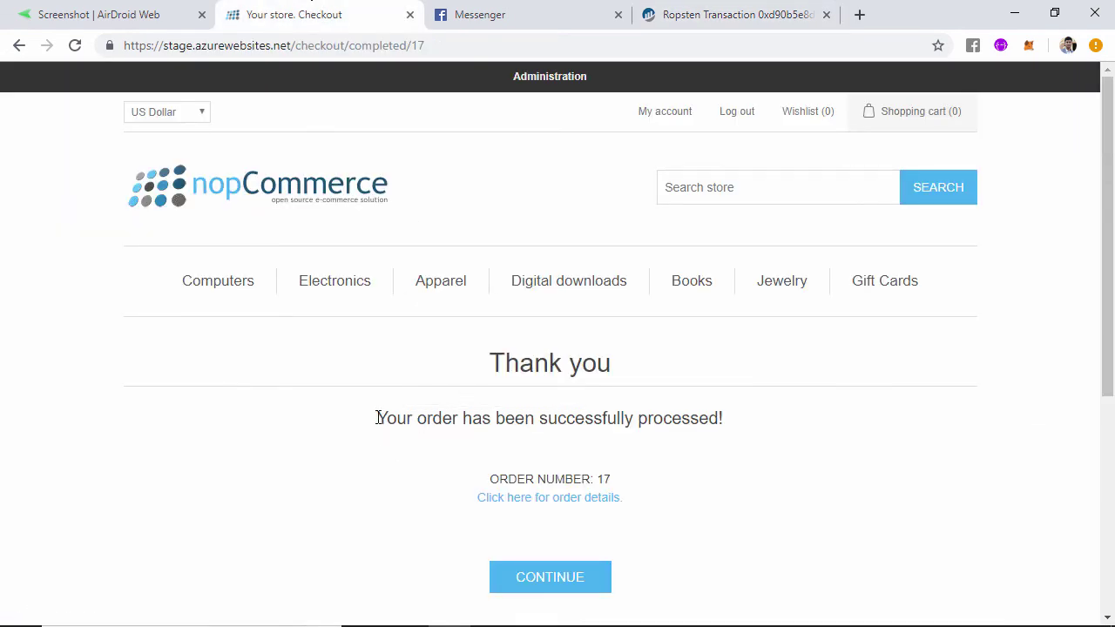
Change the store address from /checkout/completed/17 to /payment/site and load it
drag(377, 417, 769, 442)
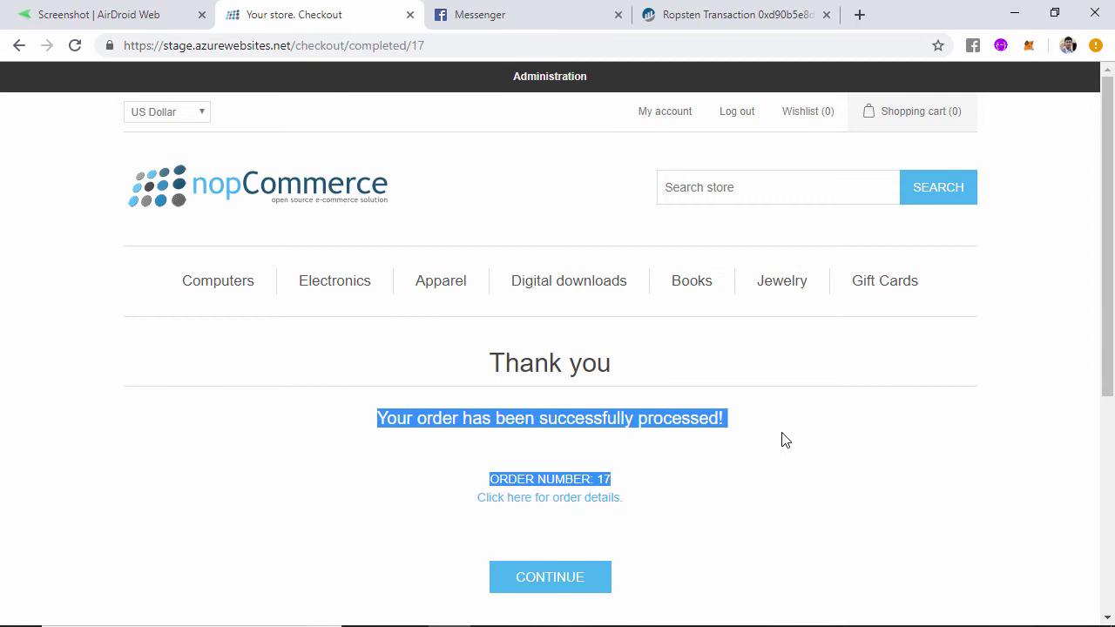
click(692, 513)
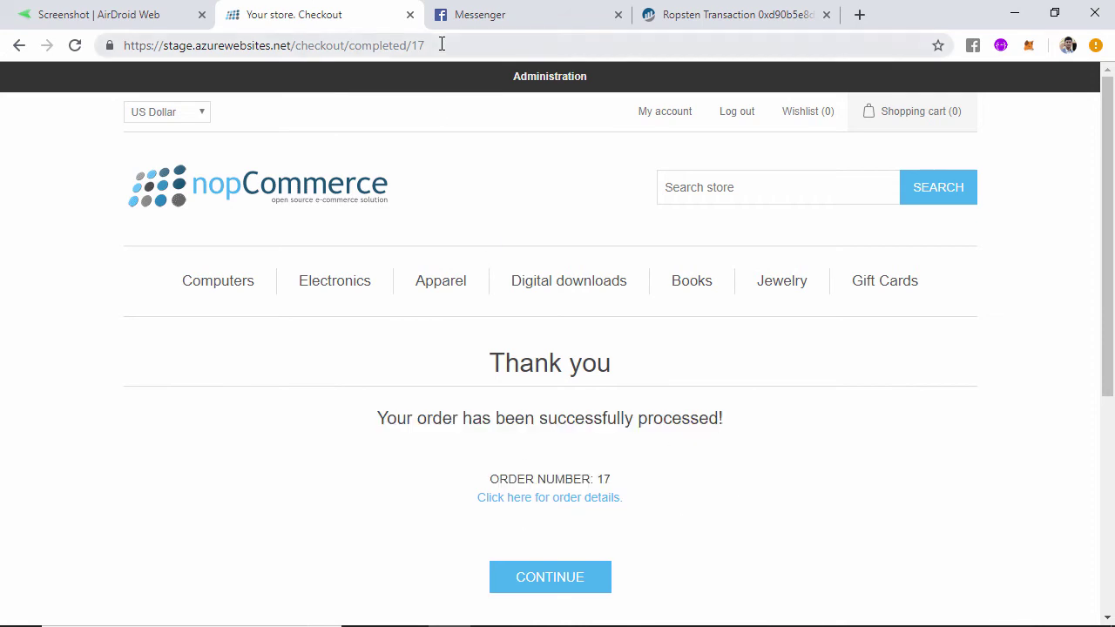
drag(432, 46, 297, 66)
key(BackSpace)
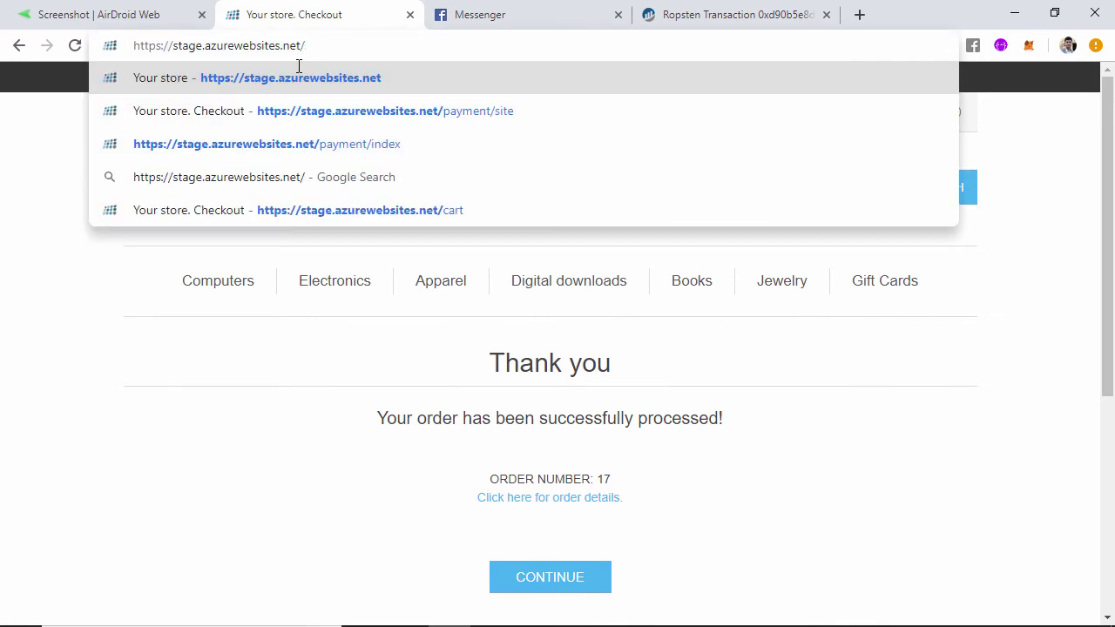
key(Down)
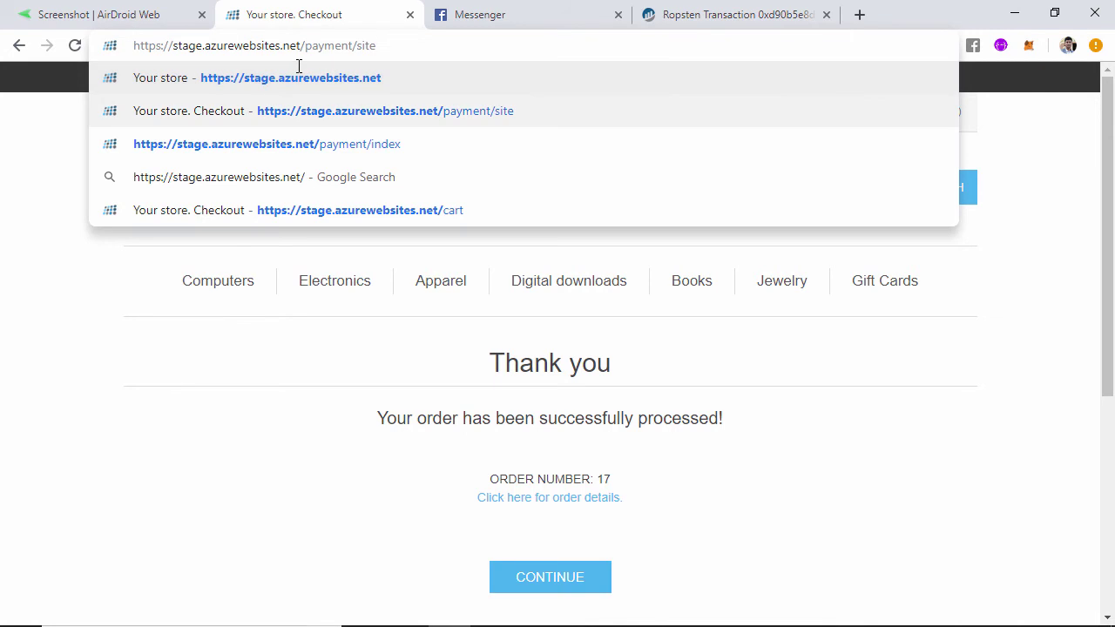
drag(305, 50, 117, 48)
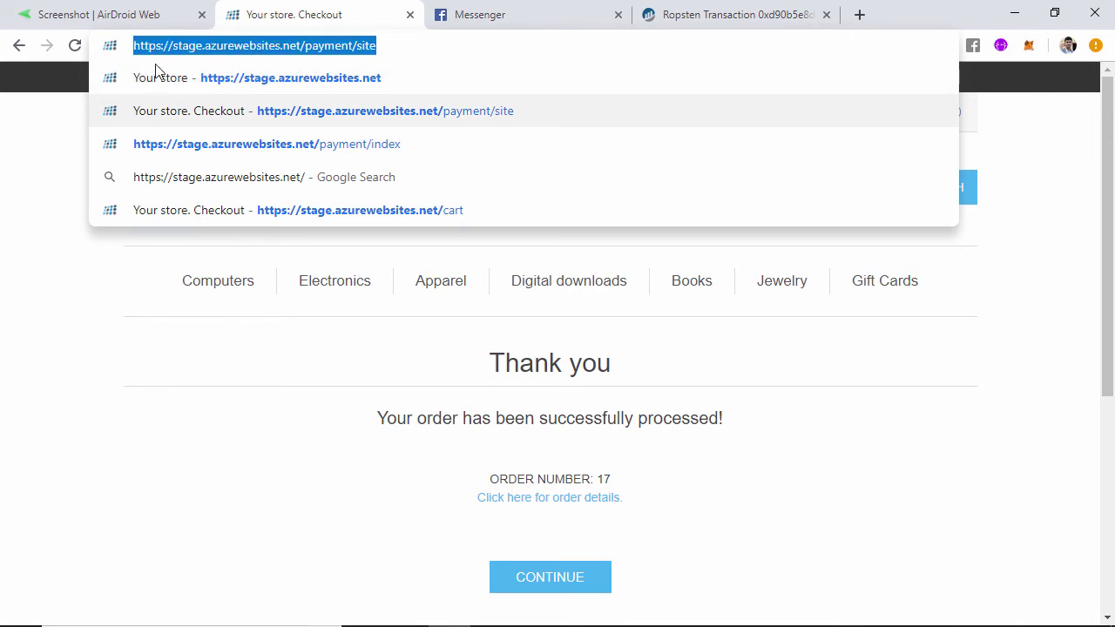
click(438, 49)
key(Return)
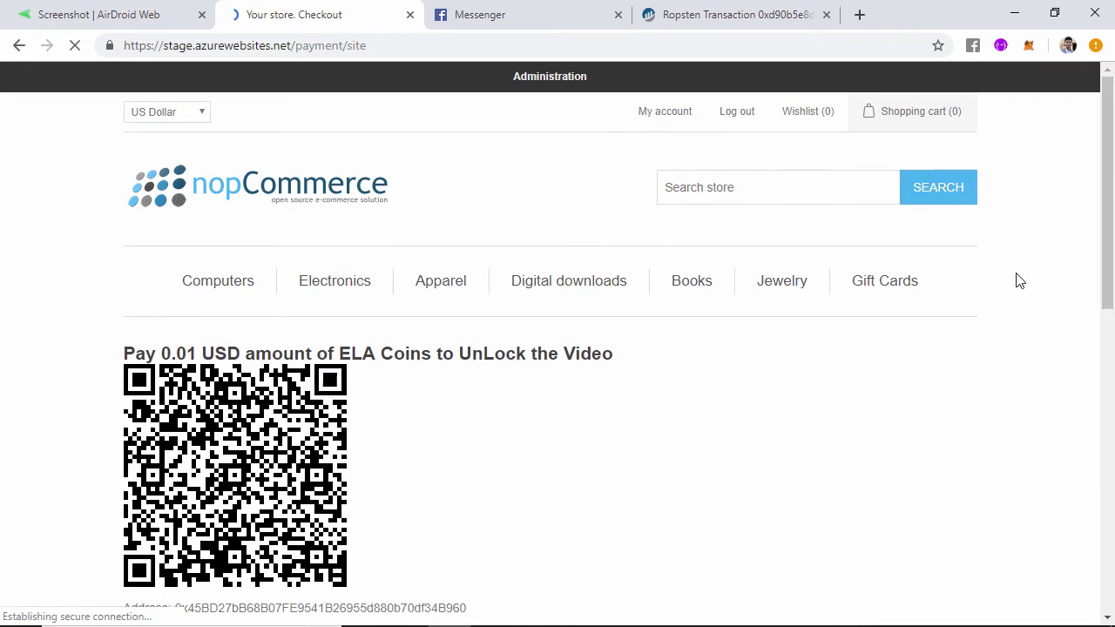
Reveal the payment QR code and 0.29525432351666303 amount, then bring the AirDroid phone view forward
scroll(550, 348, down, 2)
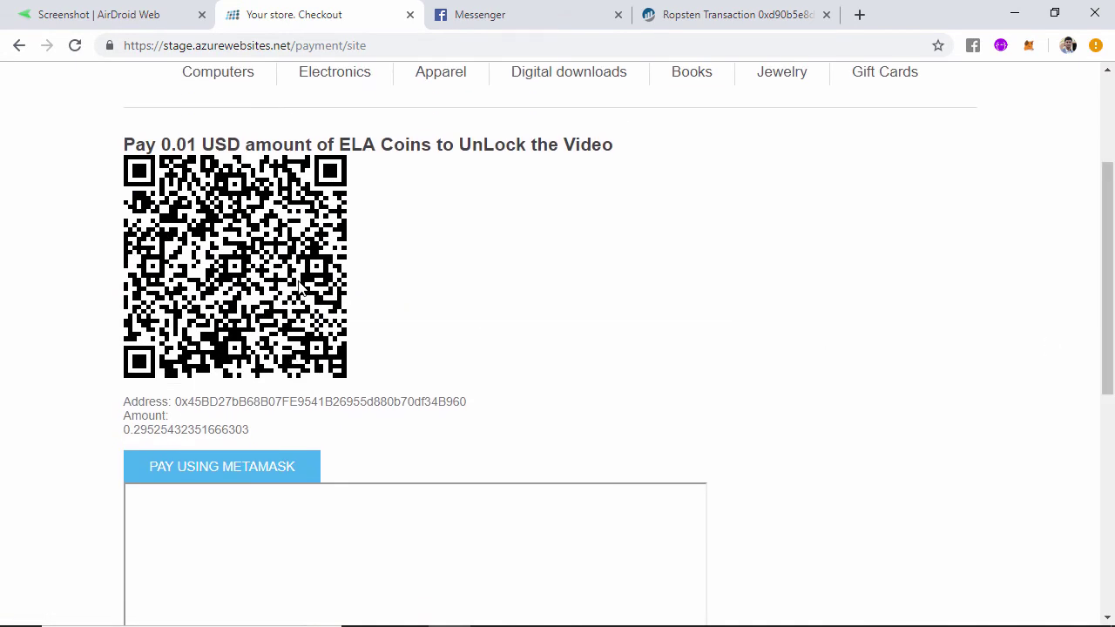
click(96, 10)
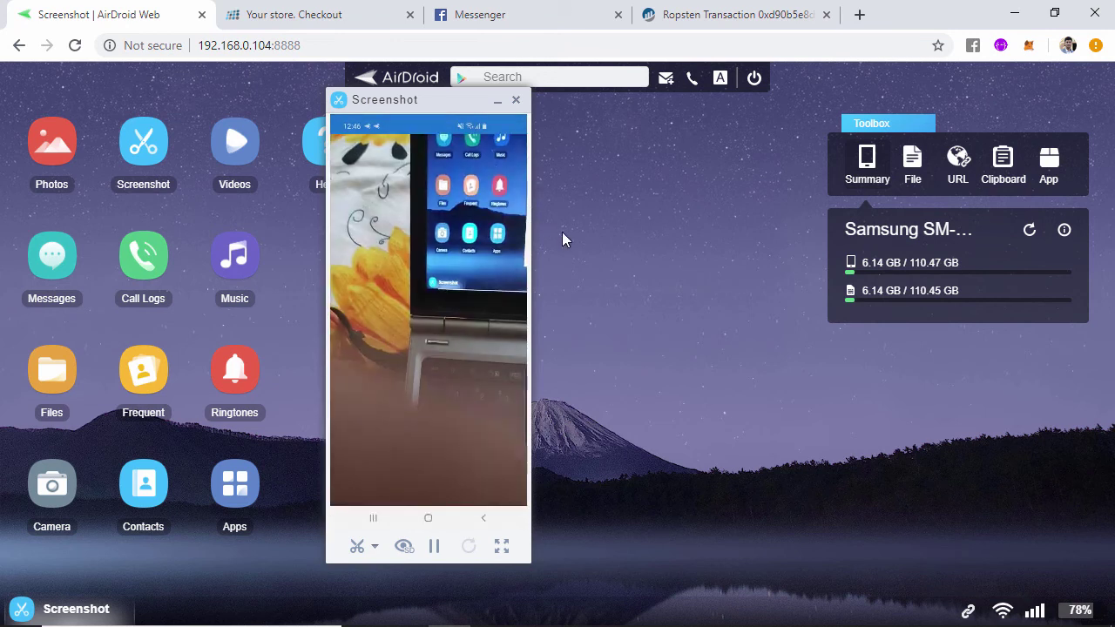
Alternate between the store payment page and AirDroid while the phone scans the QR into Send elac
click(343, 12)
mouse_move(441, 71)
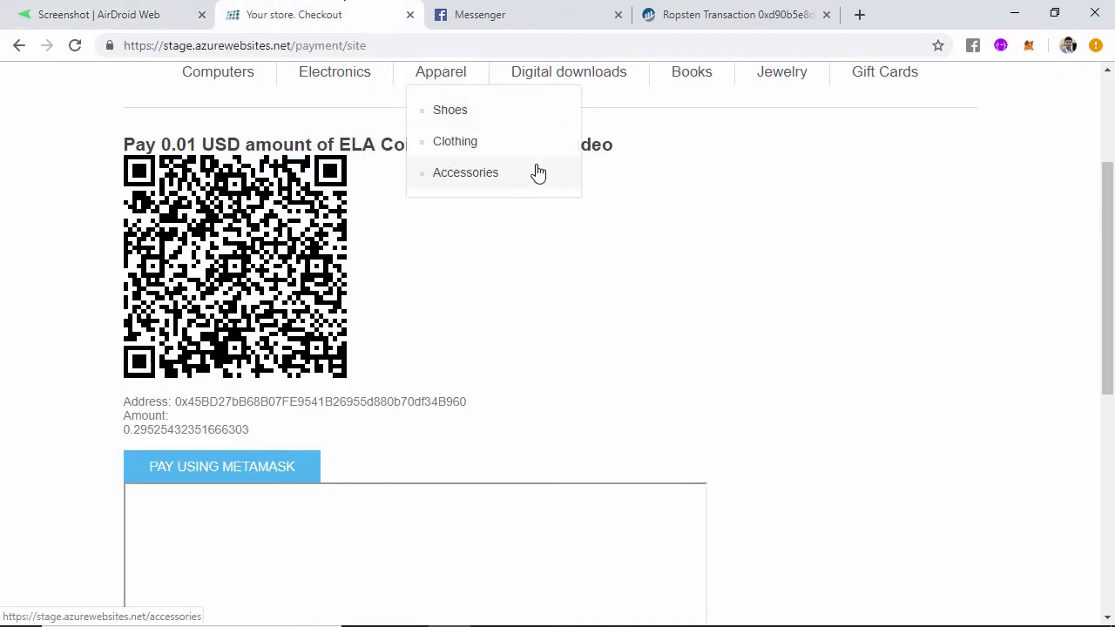
click(70, 11)
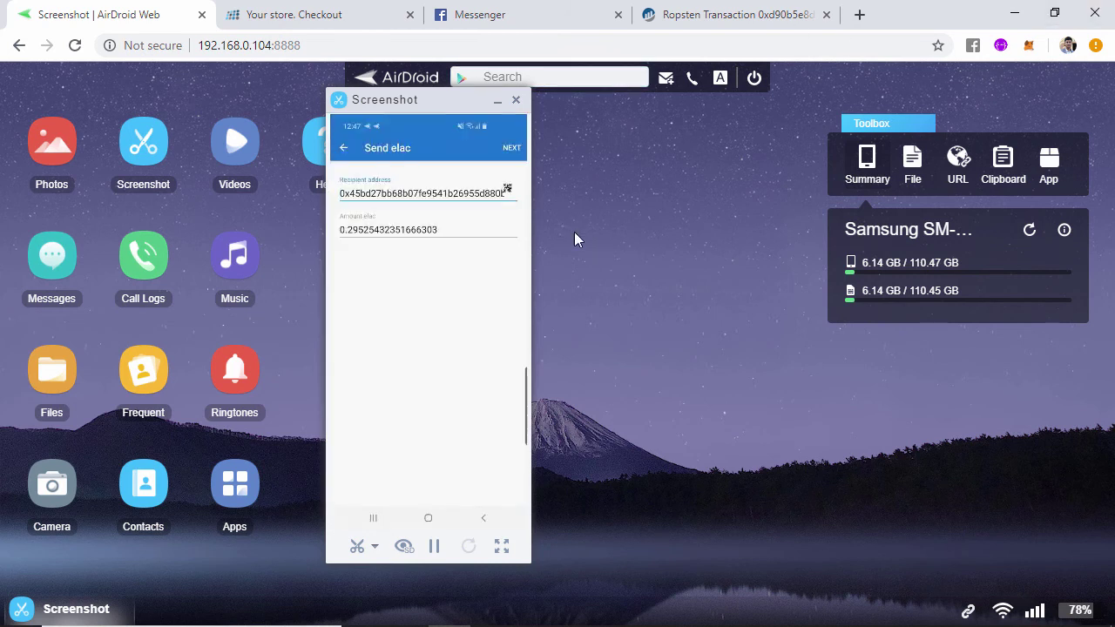
Bring the store's checkout payment page forward, then open and dismiss its context menu
click(293, 5)
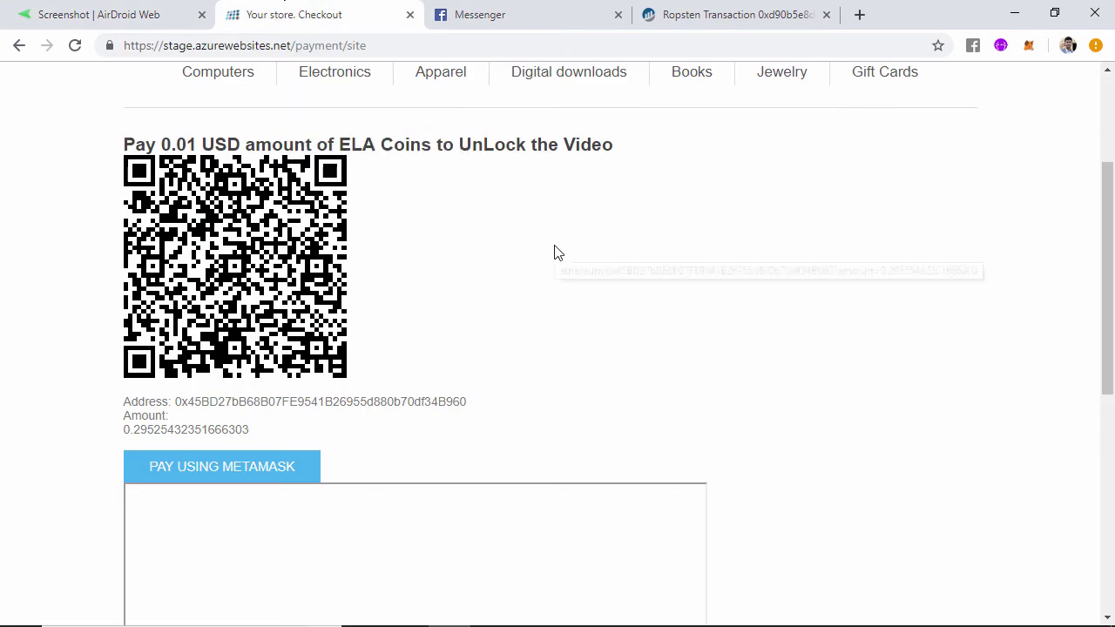
right_click(557, 253)
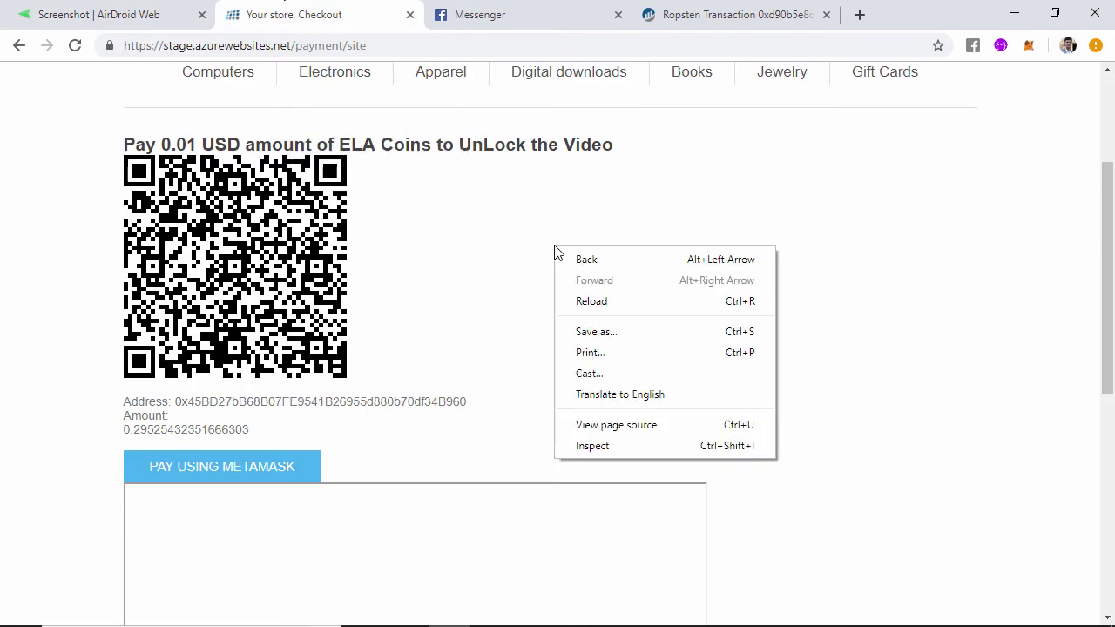
click(482, 305)
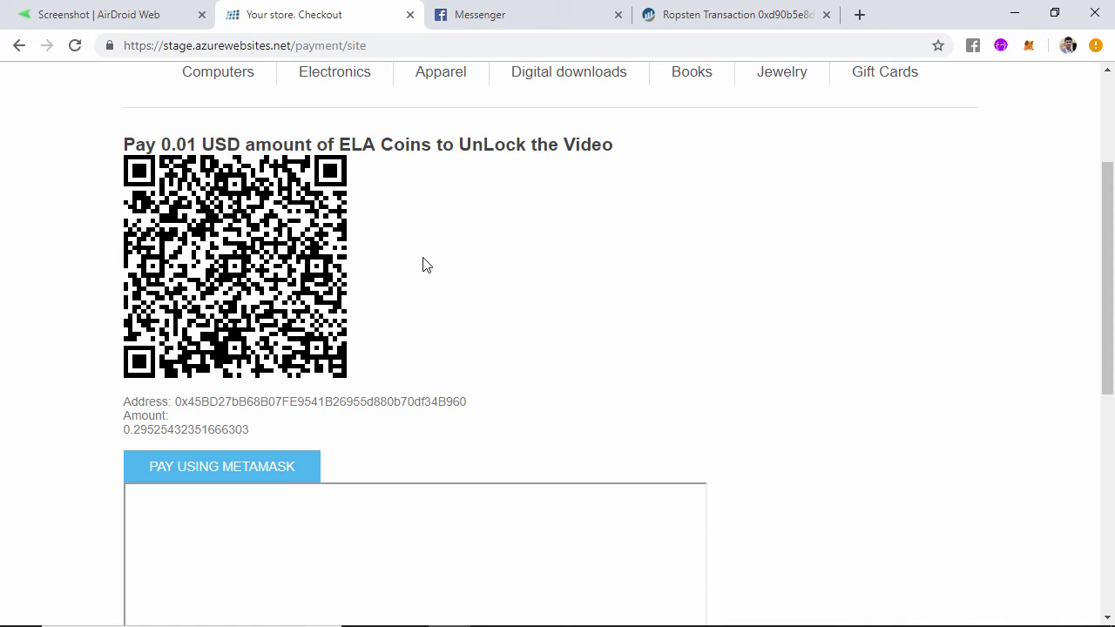
Copy the second transaction hash from Messenger and look it up on Etherscan
click(524, 10)
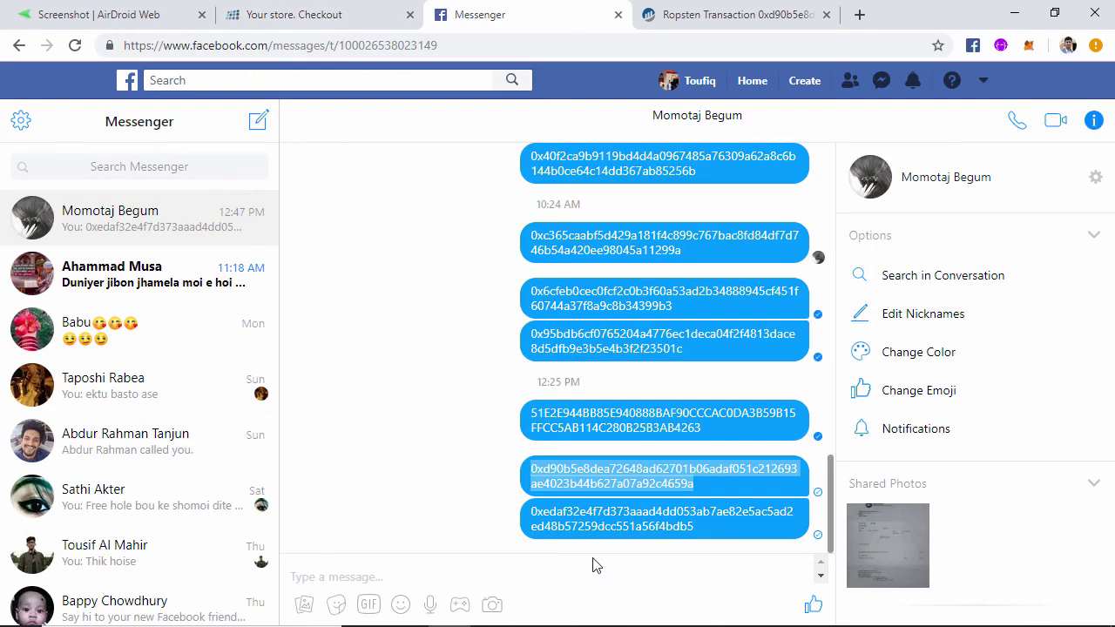
drag(794, 527, 530, 510)
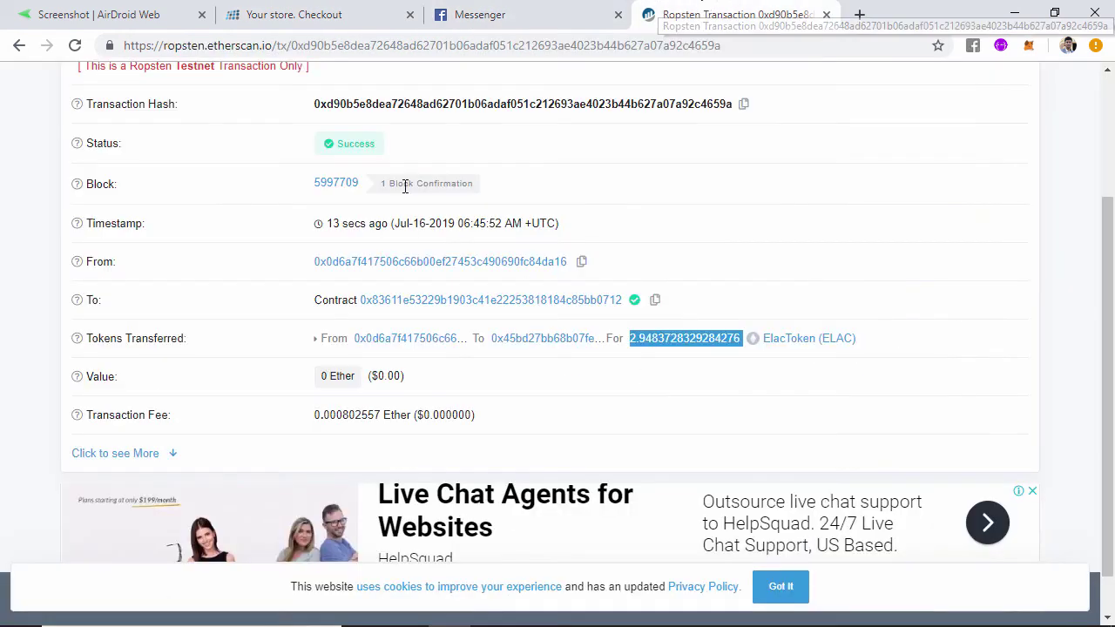
drag(1106, 218, 1104, 98)
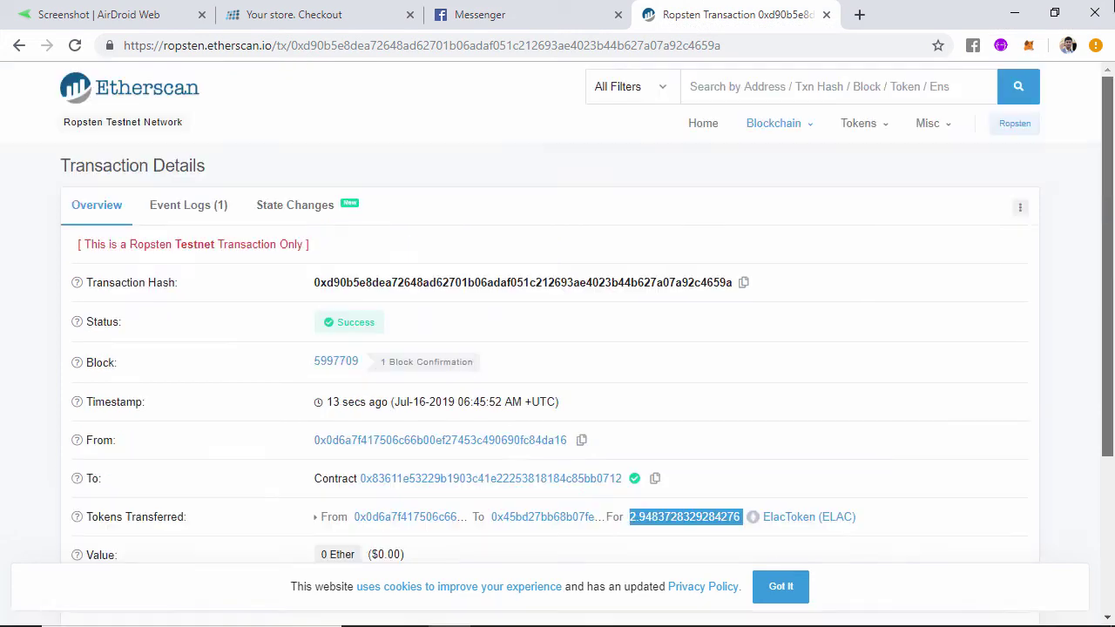
click(763, 100)
key(ctrl+v)
key(Return)
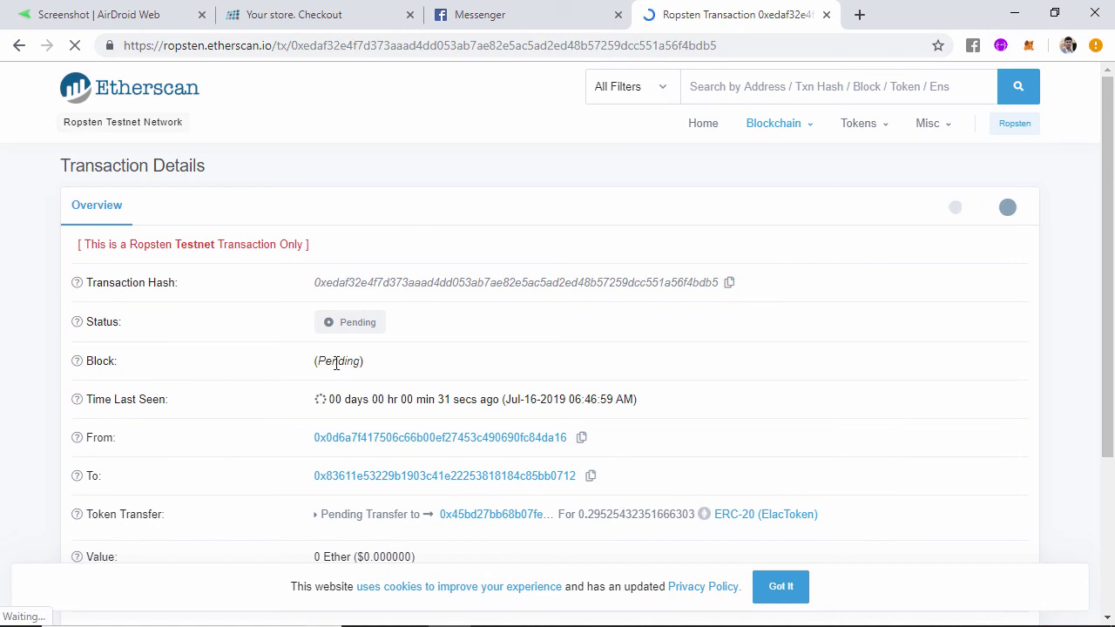
Reload the transaction until the 0.29525432351666303 ELAC transfer shows Success, then view the unlocked video
drag(395, 334, 338, 325)
scroll(1111, 405, down, 2)
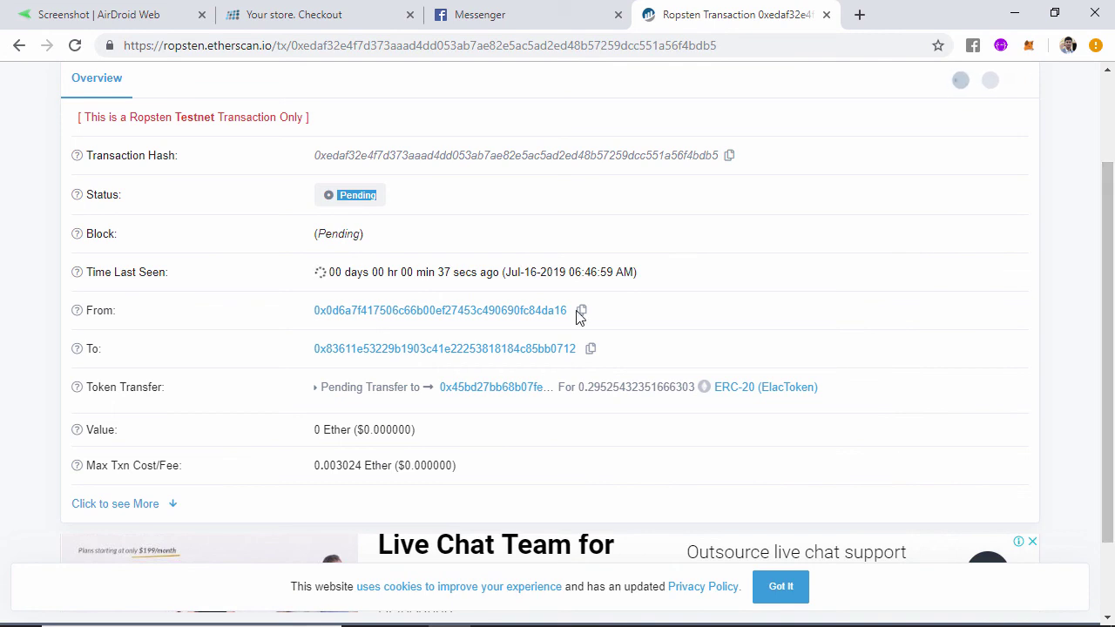
click(319, 10)
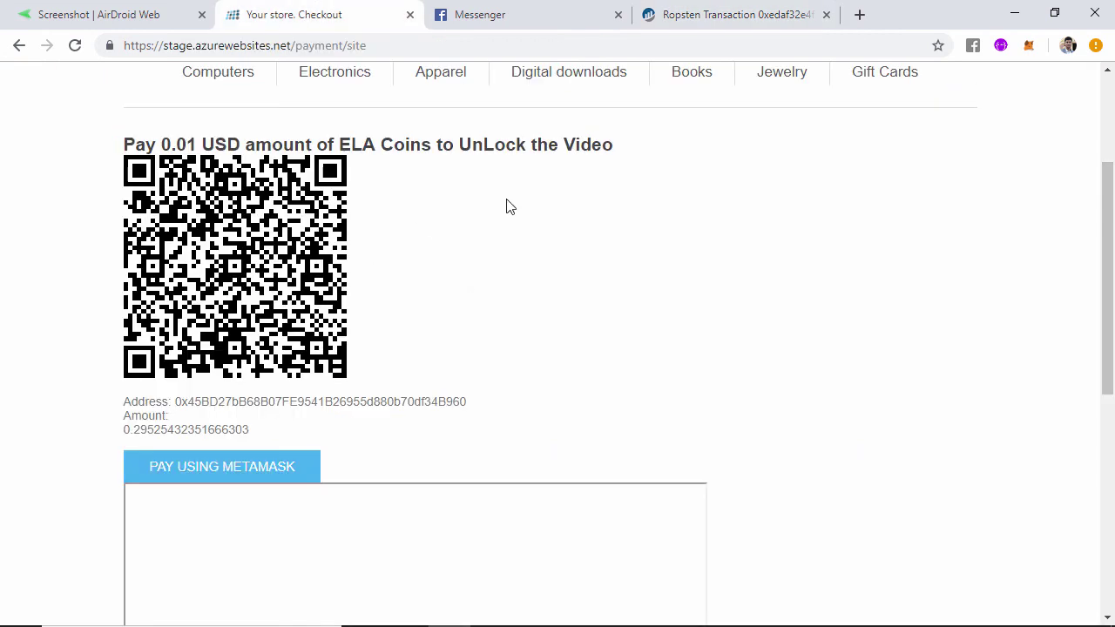
click(699, 12)
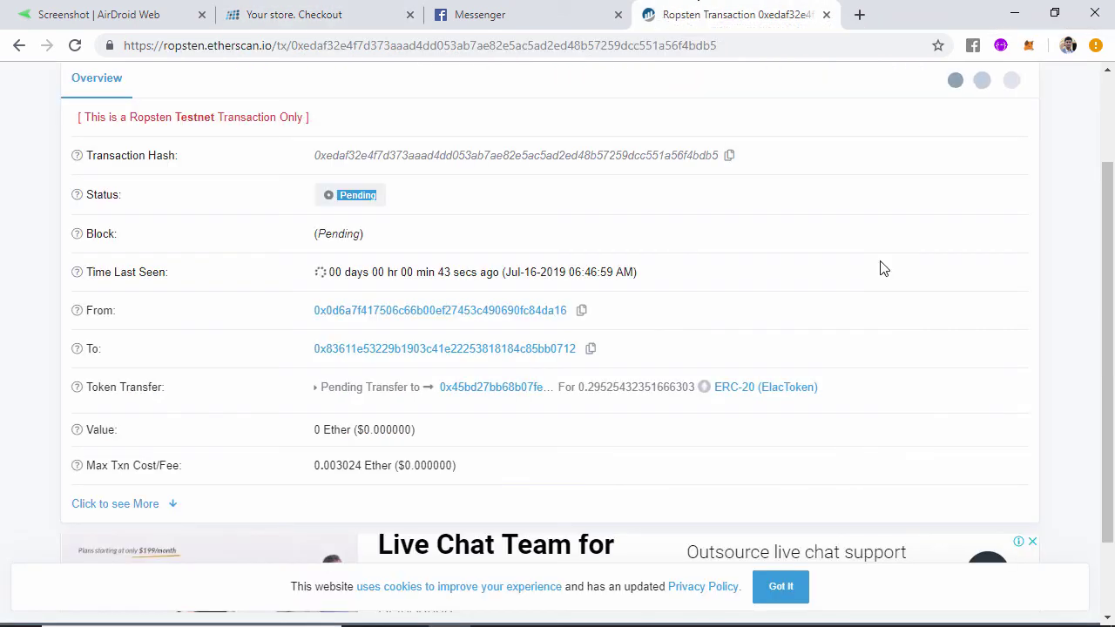
click(75, 45)
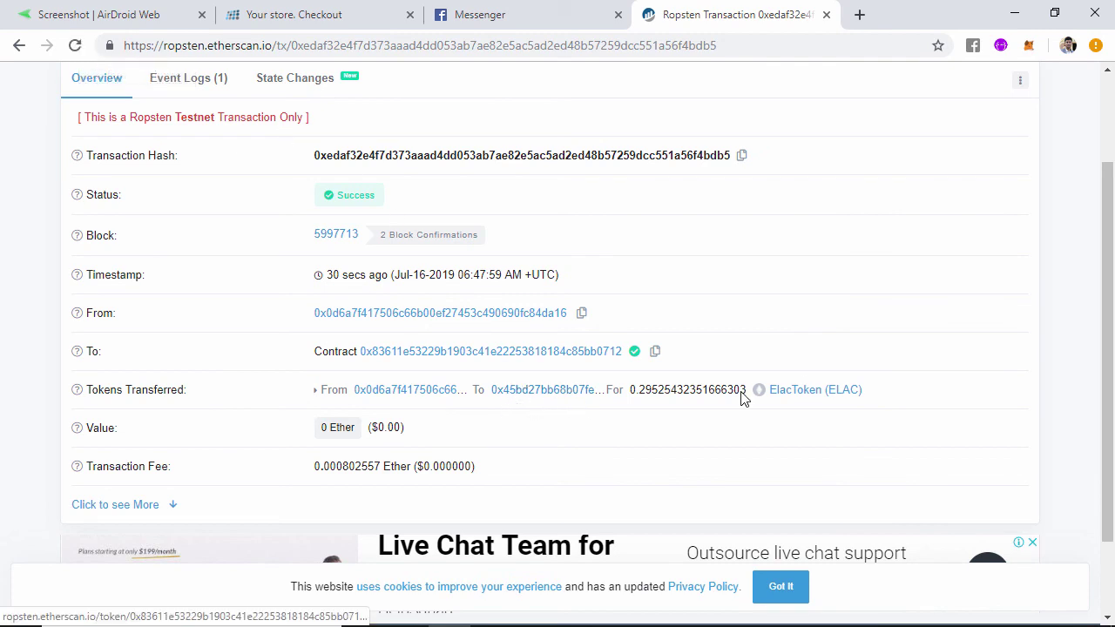
drag(631, 396, 744, 414)
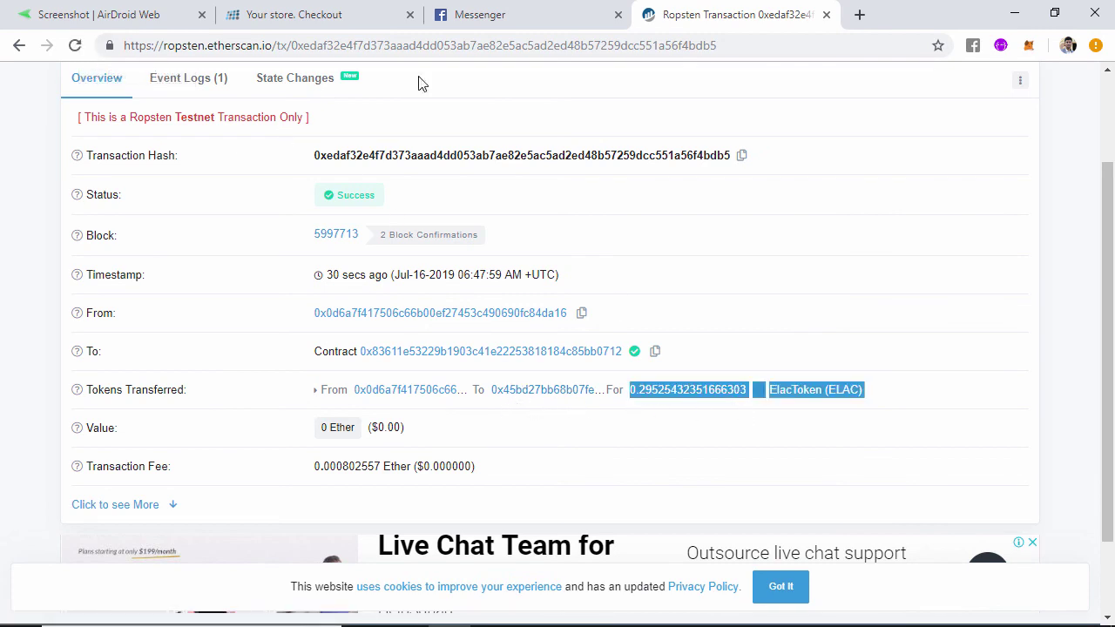
click(316, 8)
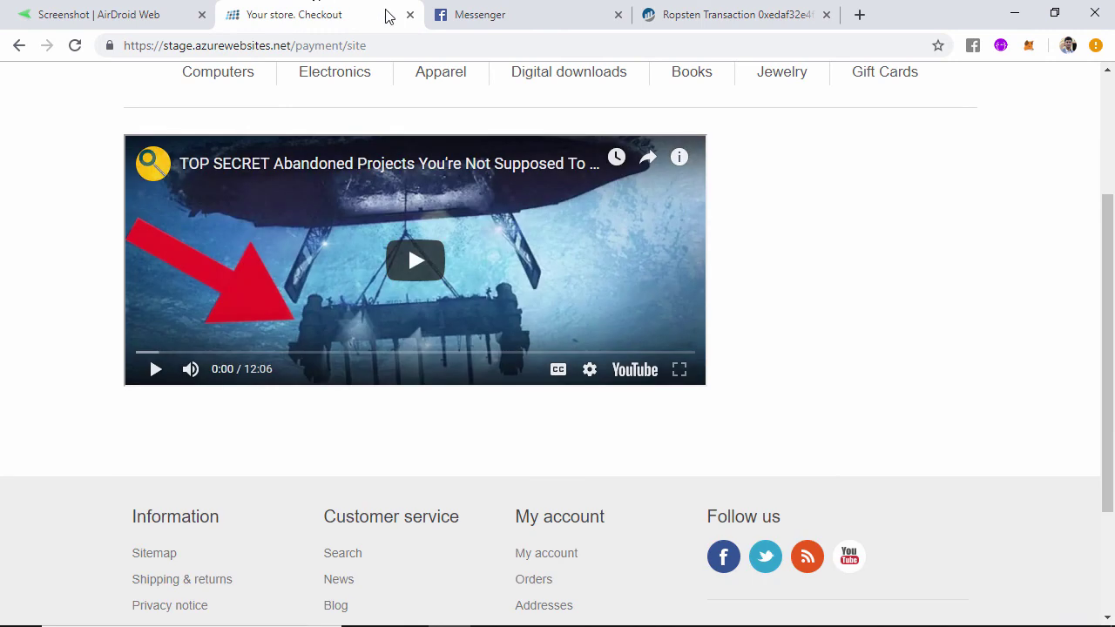